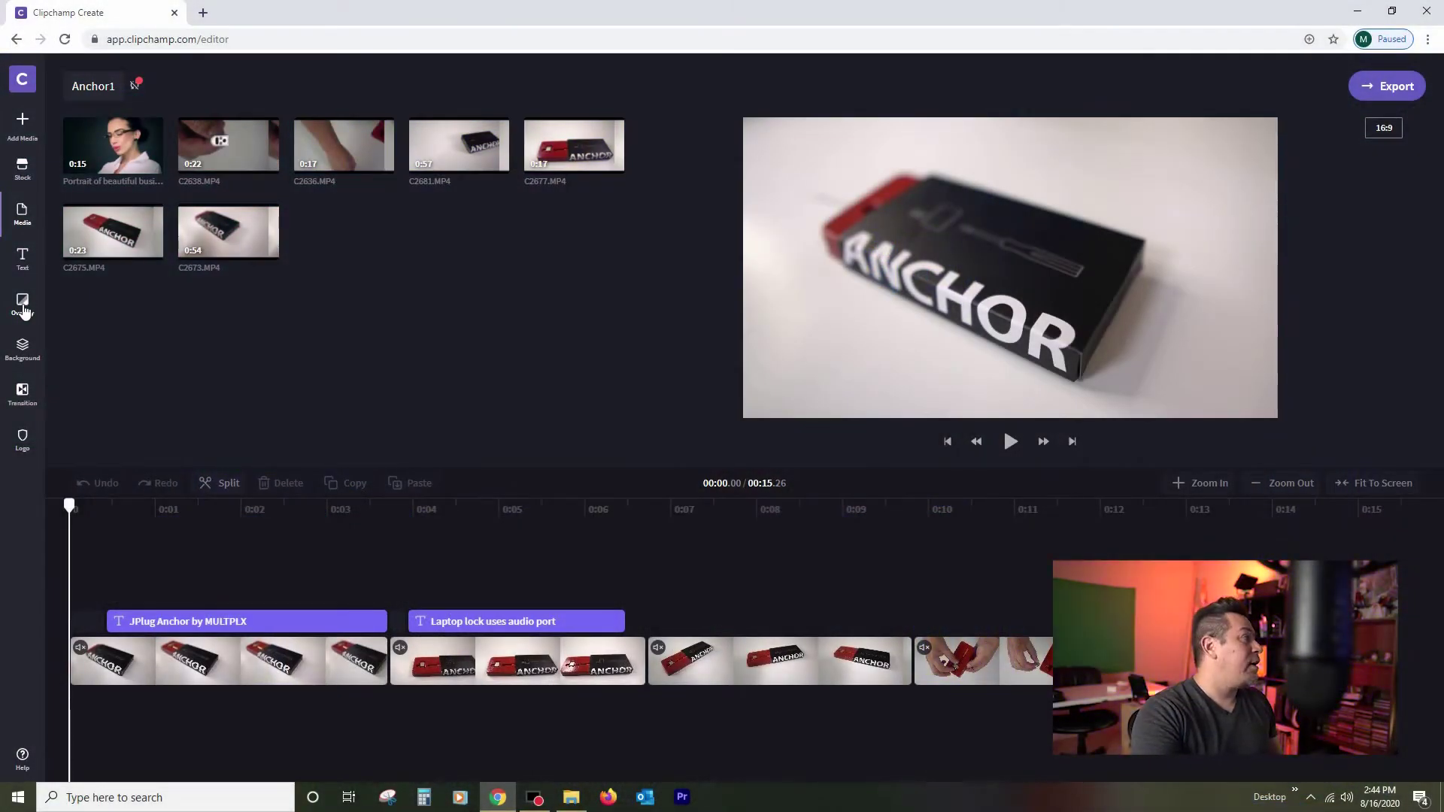
# Show the Overlays collection and play then pause a preview of the opening Anchor clips
pyautogui.click(23, 305)
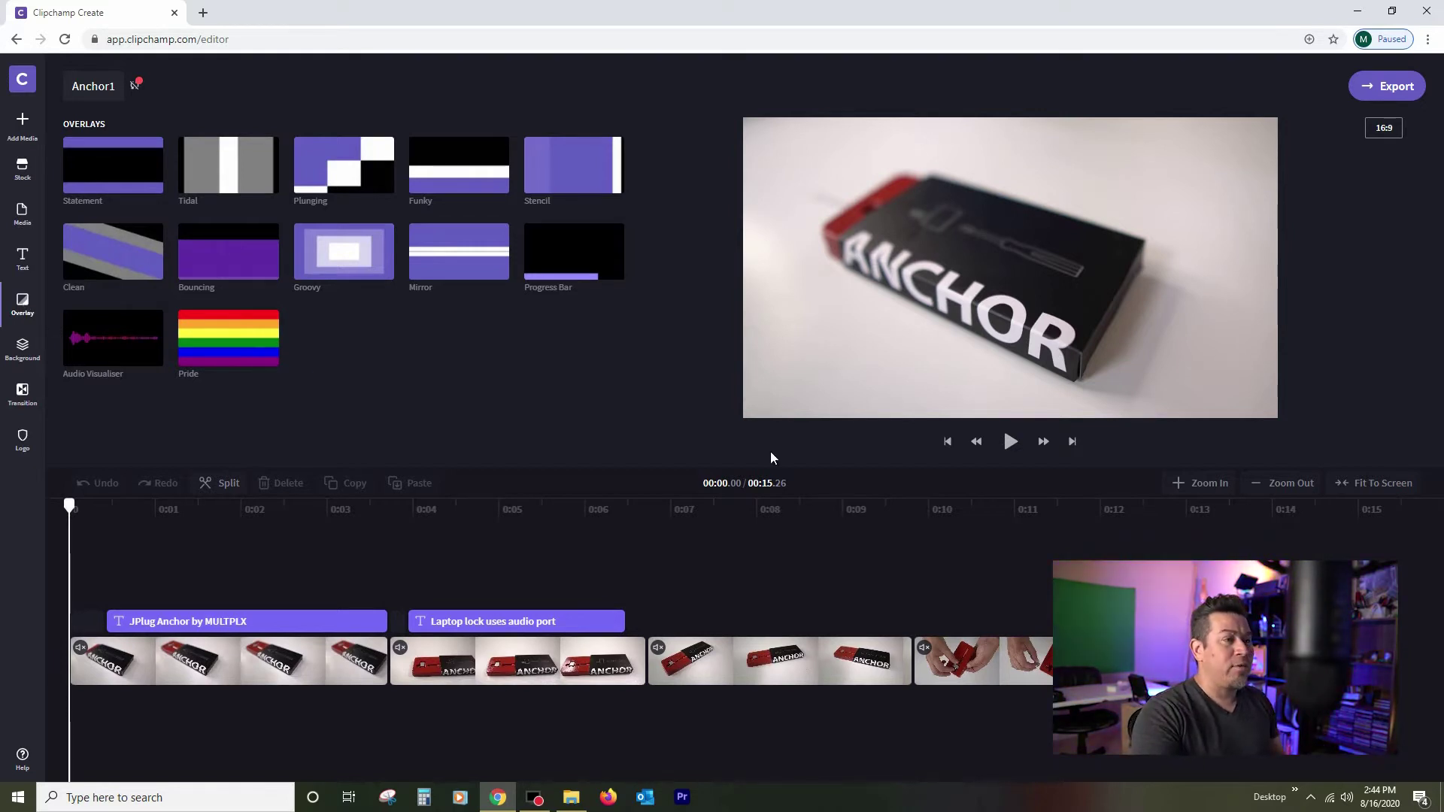
pyautogui.click(1012, 443)
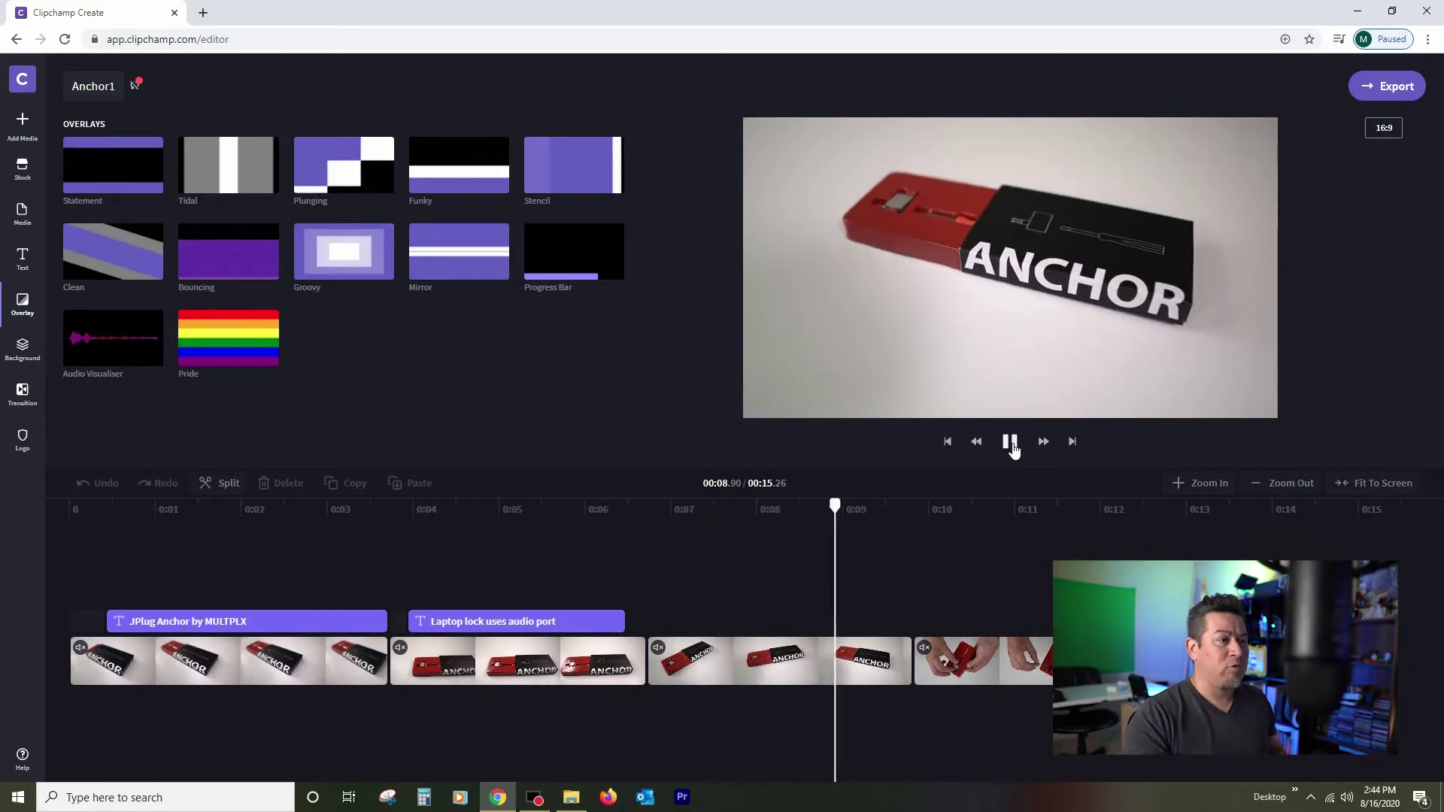
pyautogui.click(1013, 449)
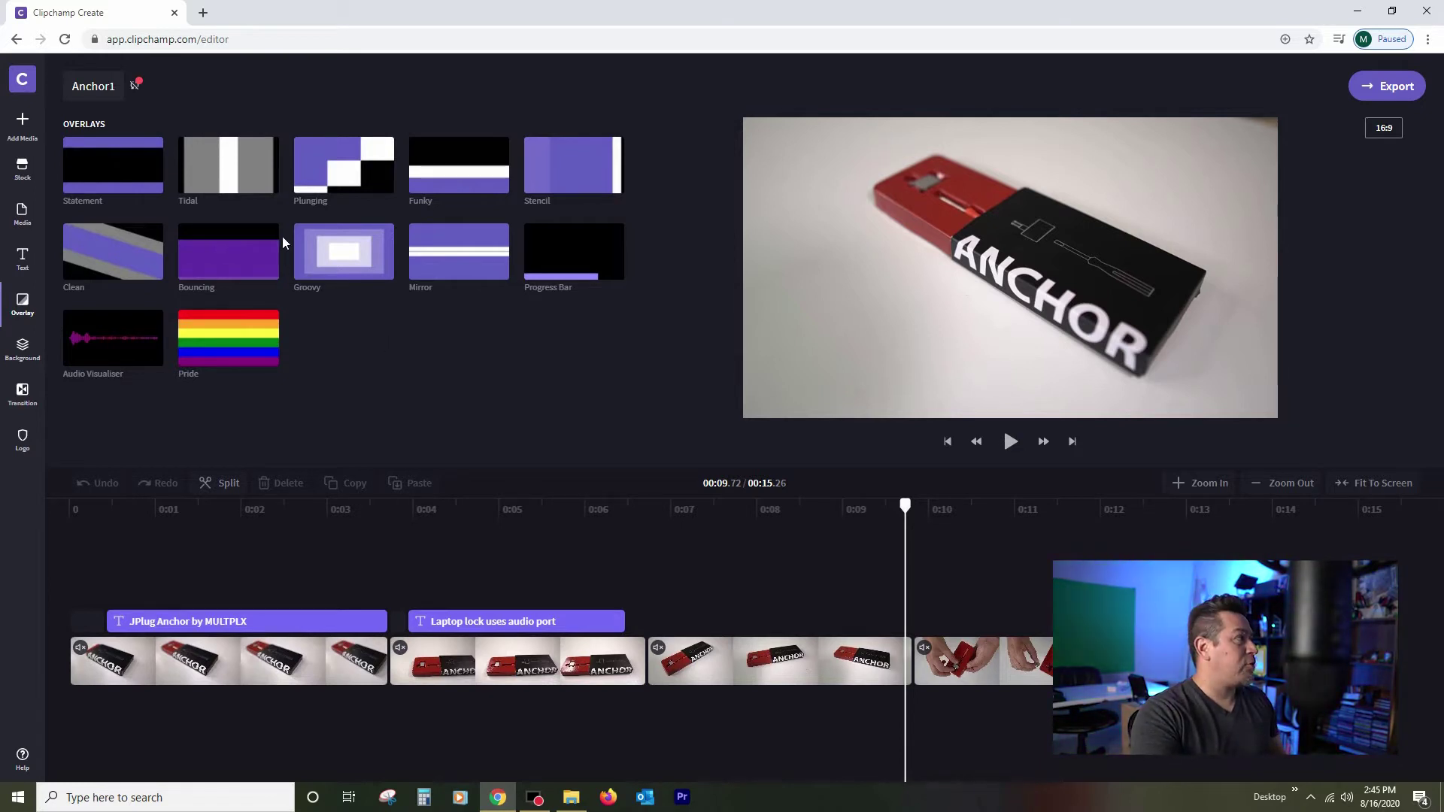
# Add the Tidal overlay to the timeline, positioned over the first cut around 0:03–0:04
pyautogui.moveTo(224, 168)
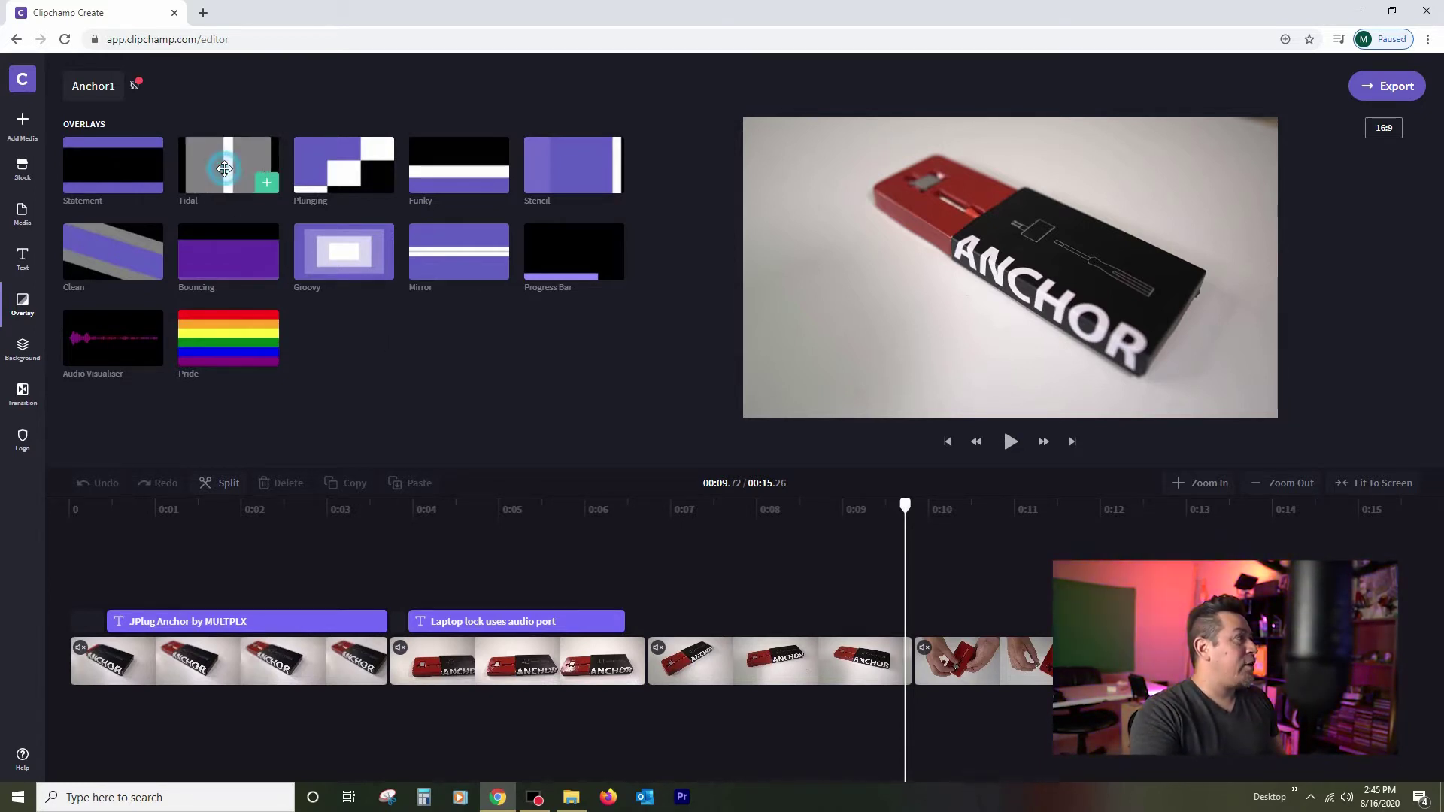
pyautogui.moveTo(224, 168); pyautogui.dragTo(393, 602)
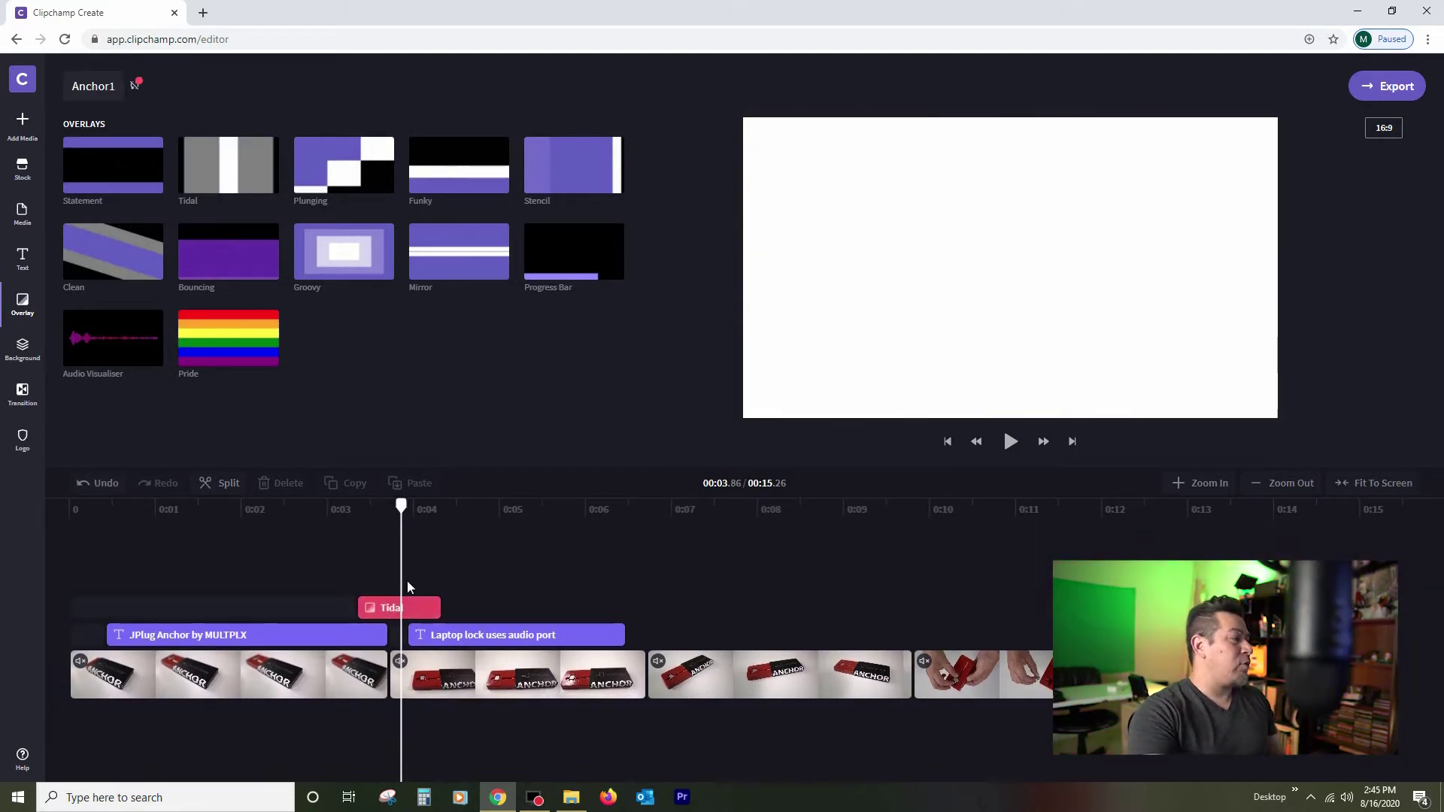
pyautogui.moveTo(398, 516); pyautogui.dragTo(395, 511)
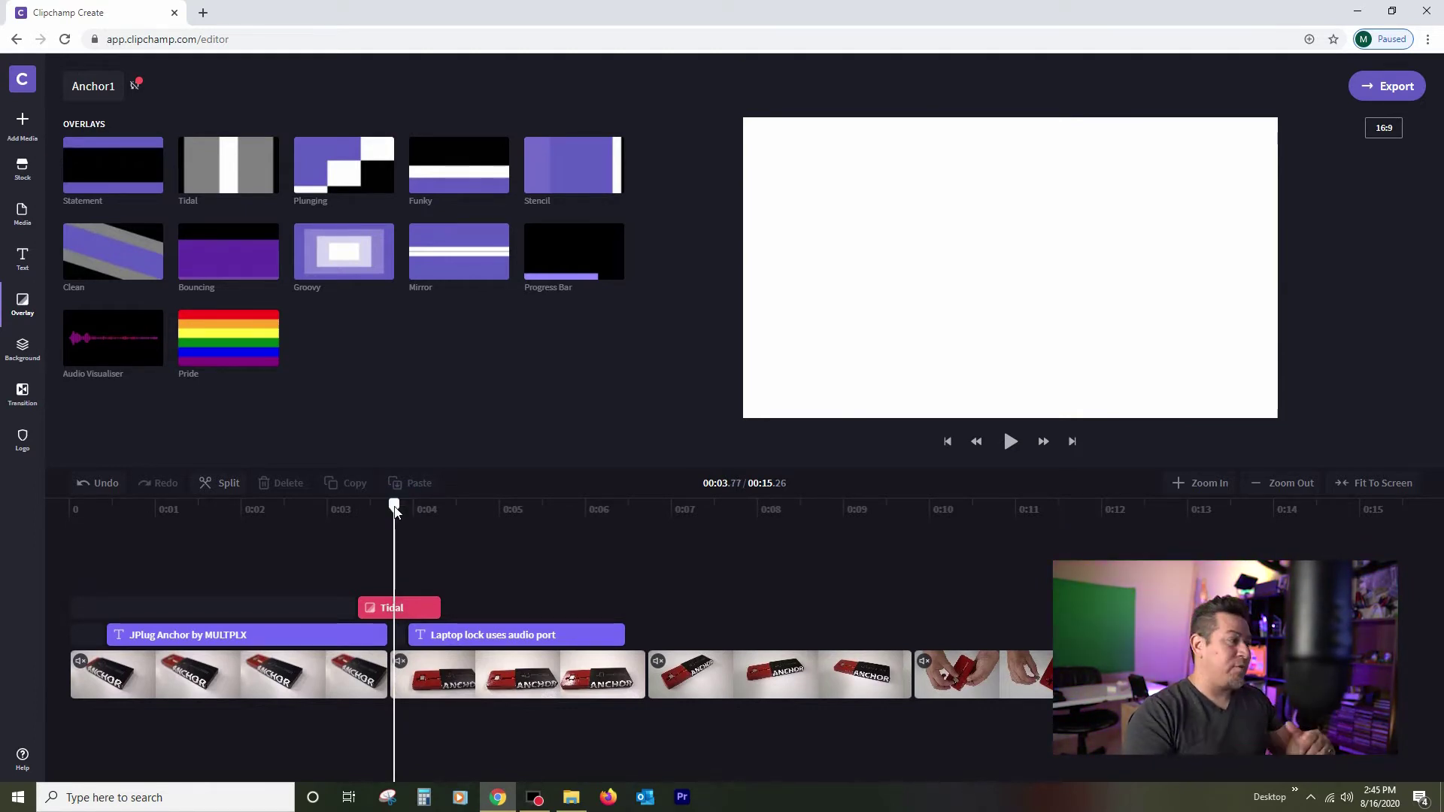
pyautogui.moveTo(313, 520); pyautogui.dragTo(398, 518)
pyautogui.moveTo(380, 609); pyautogui.dragTo(378, 609)
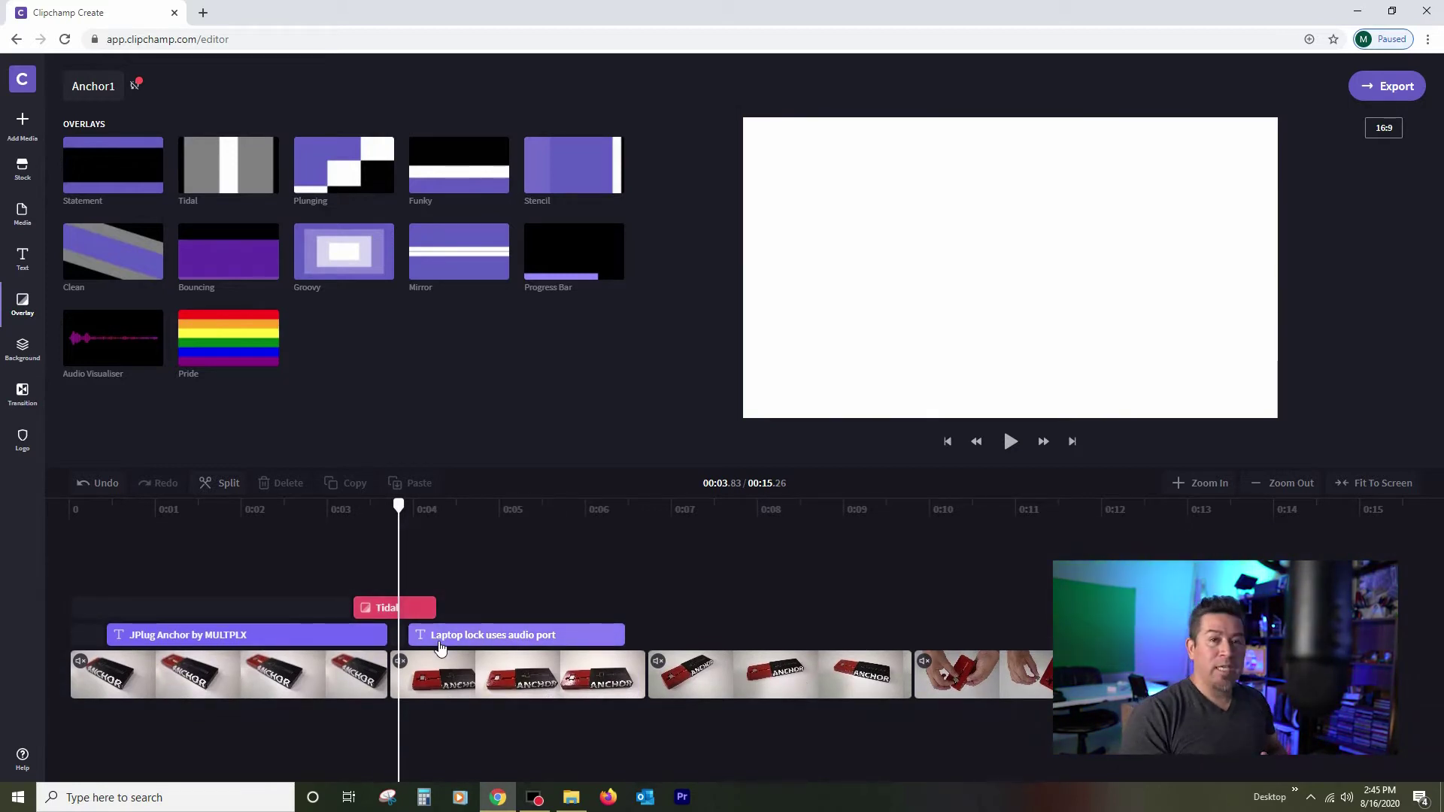
pyautogui.moveTo(397, 609); pyautogui.dragTo(505, 614)
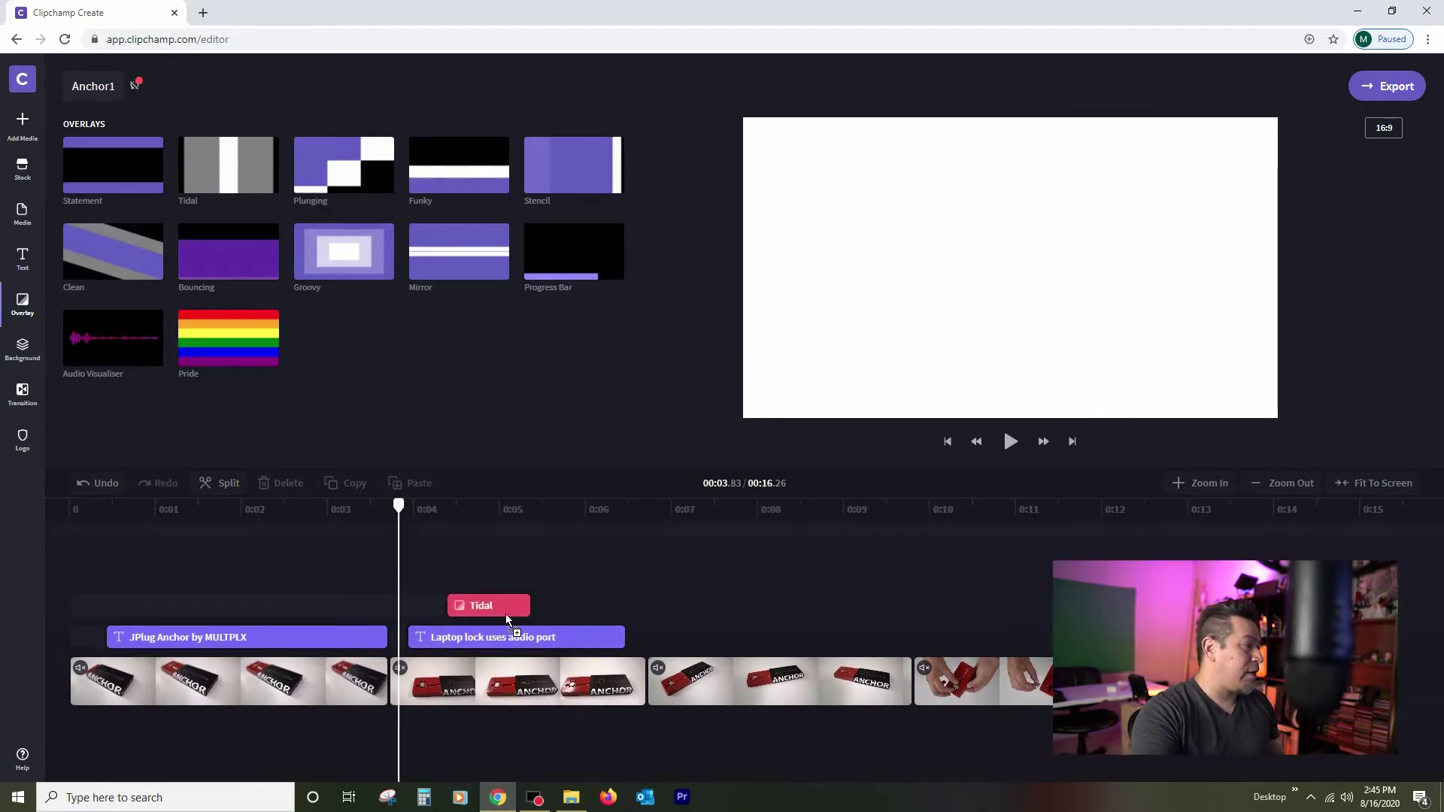
pyautogui.moveTo(400, 506)
pyautogui.mouseDown()
pyautogui.moveTo(377, 508)
pyautogui.moveTo(415, 509)
pyautogui.moveTo(393, 511)
pyautogui.mouseUp()
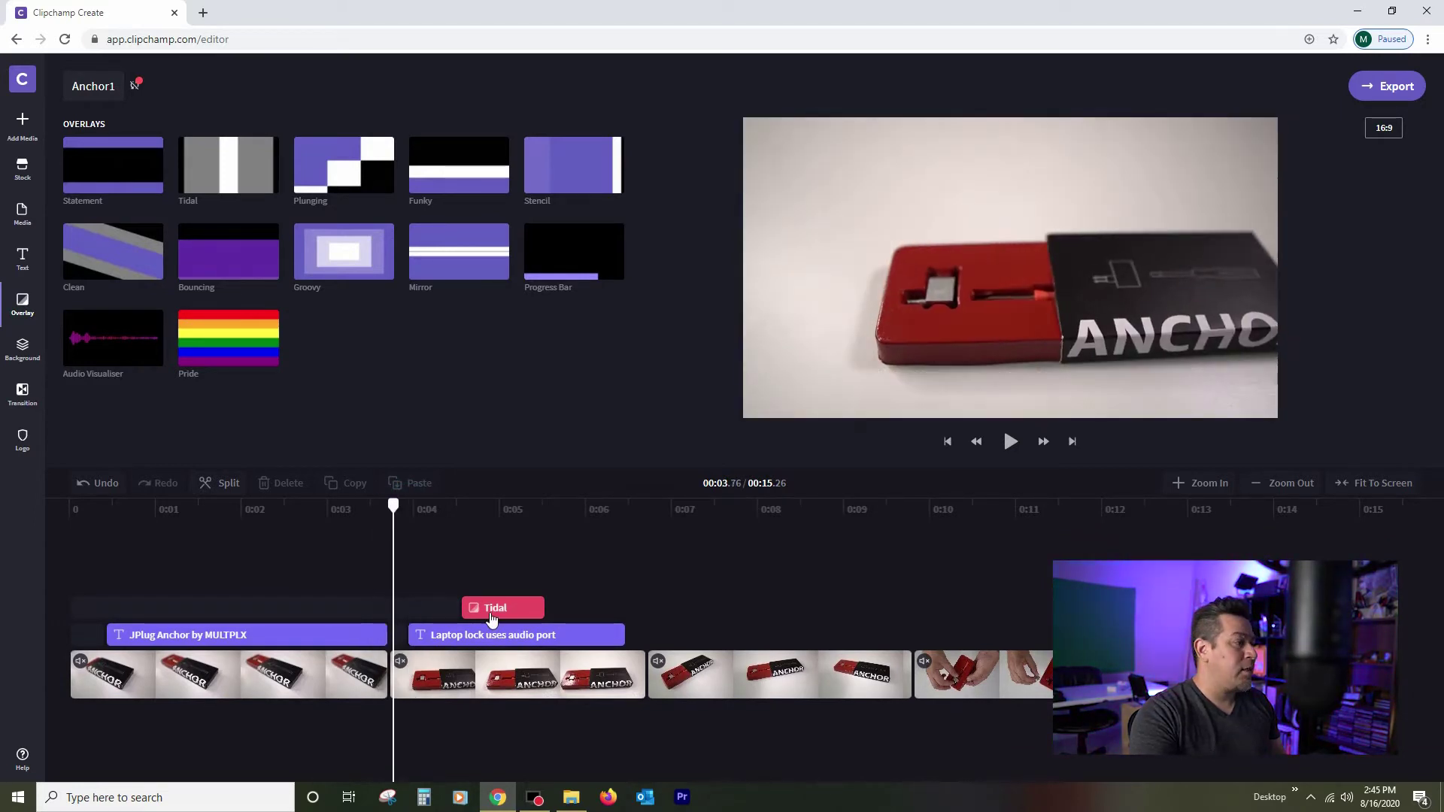
pyautogui.click(498, 608)
pyautogui.moveTo(498, 607); pyautogui.dragTo(400, 609)
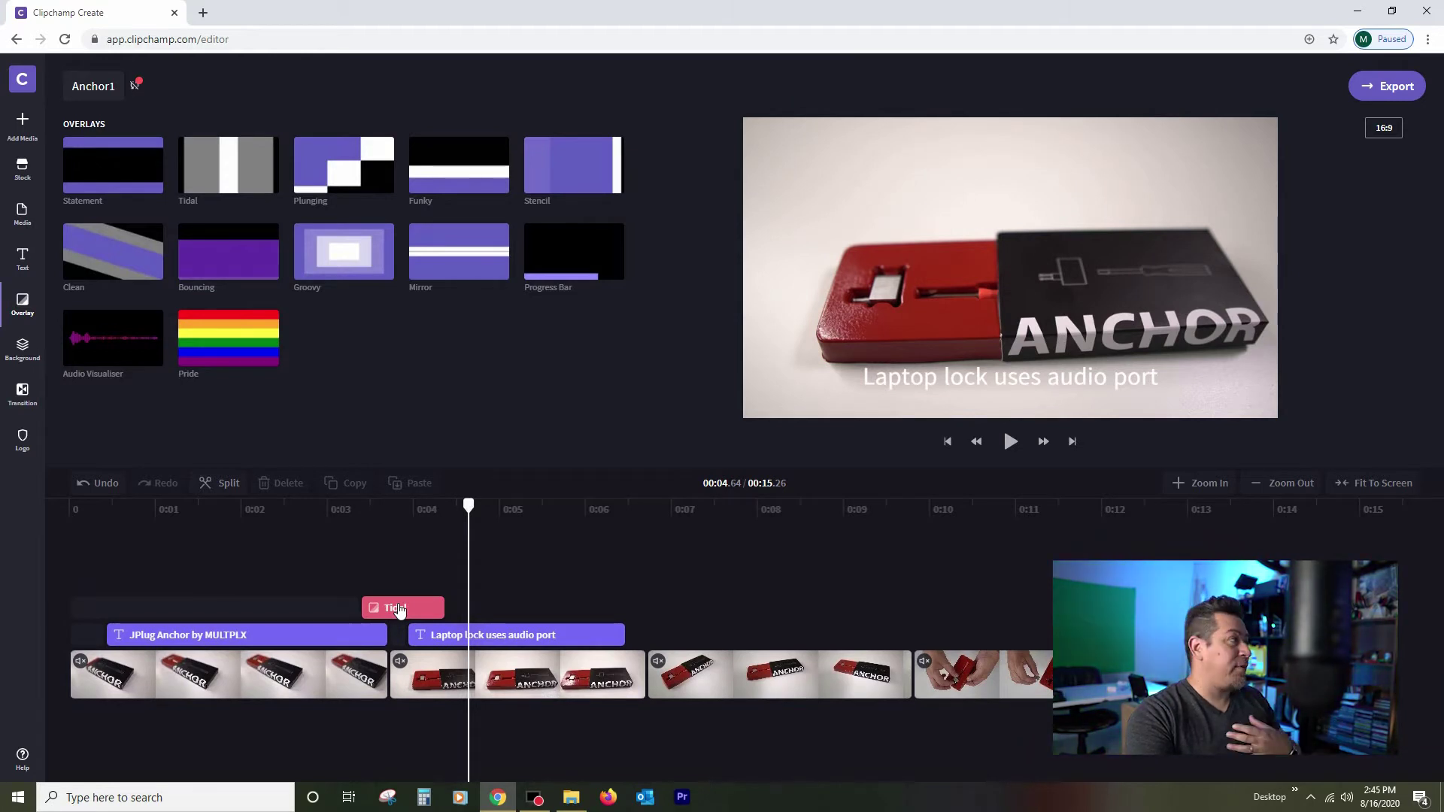
pyautogui.click(405, 607)
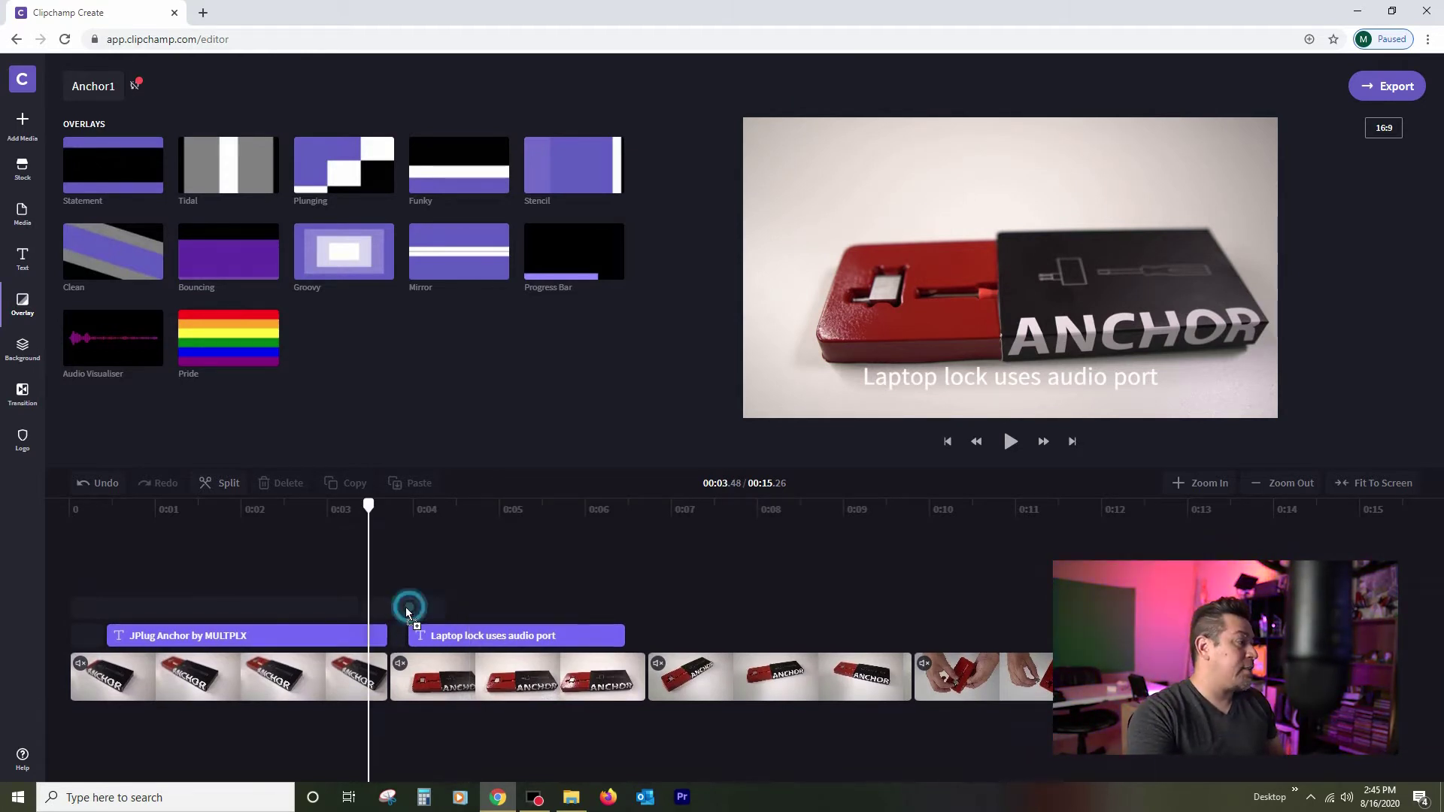
# Rewind to about 0:03.1 and play back the Tidal transition to preview it
pyautogui.moveTo(368, 505); pyautogui.dragTo(343, 510)
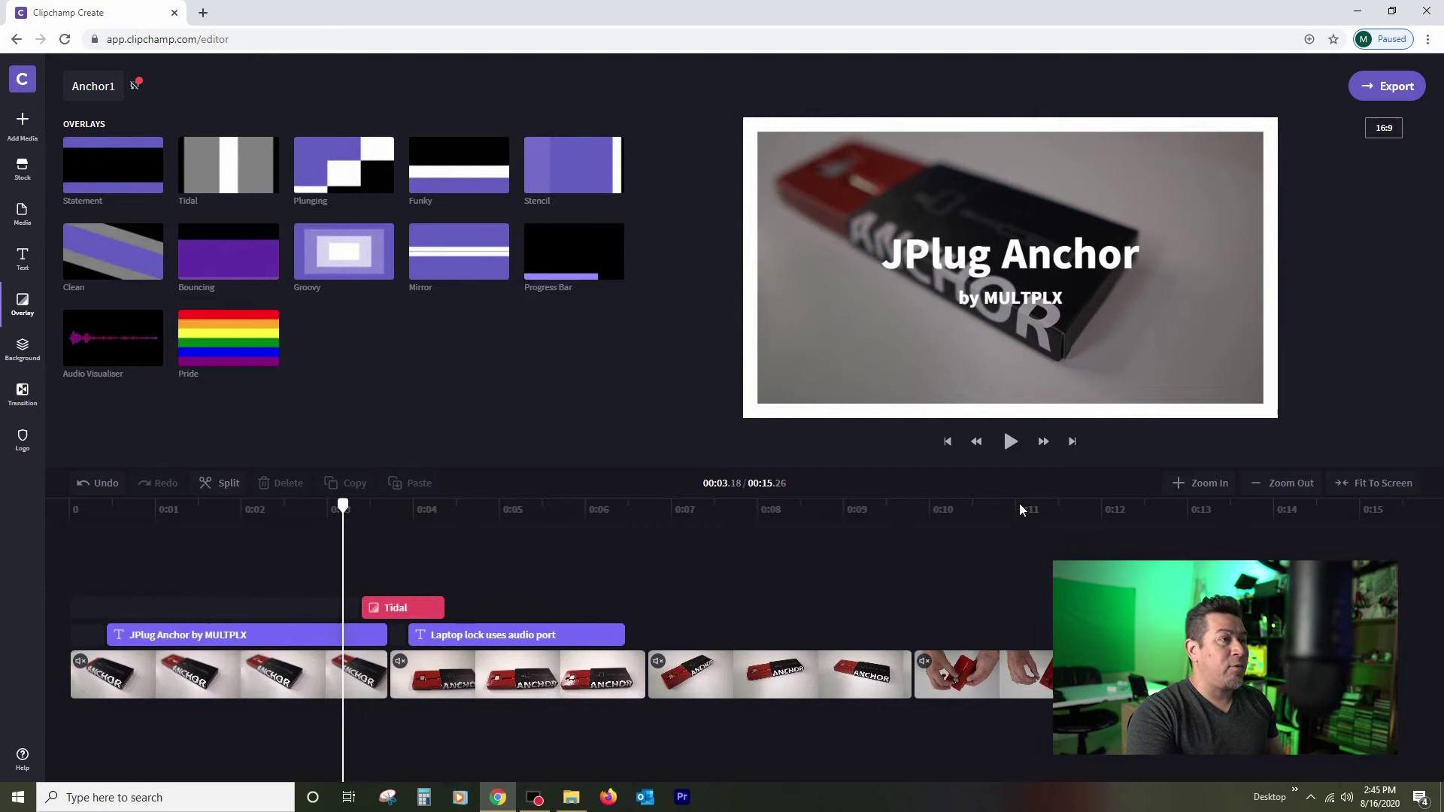
pyautogui.click(1009, 441)
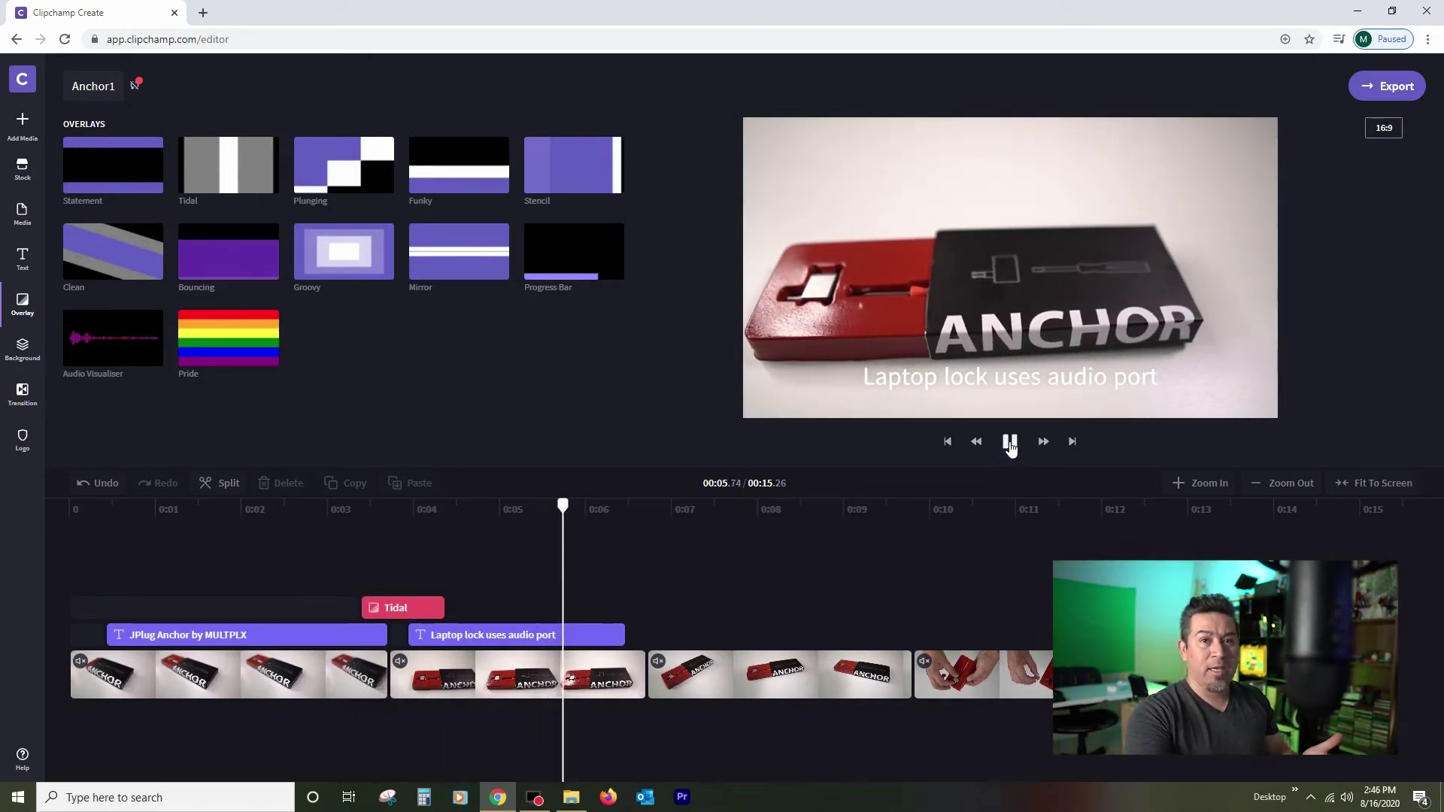
pyautogui.click(1010, 443)
pyautogui.click(337, 509)
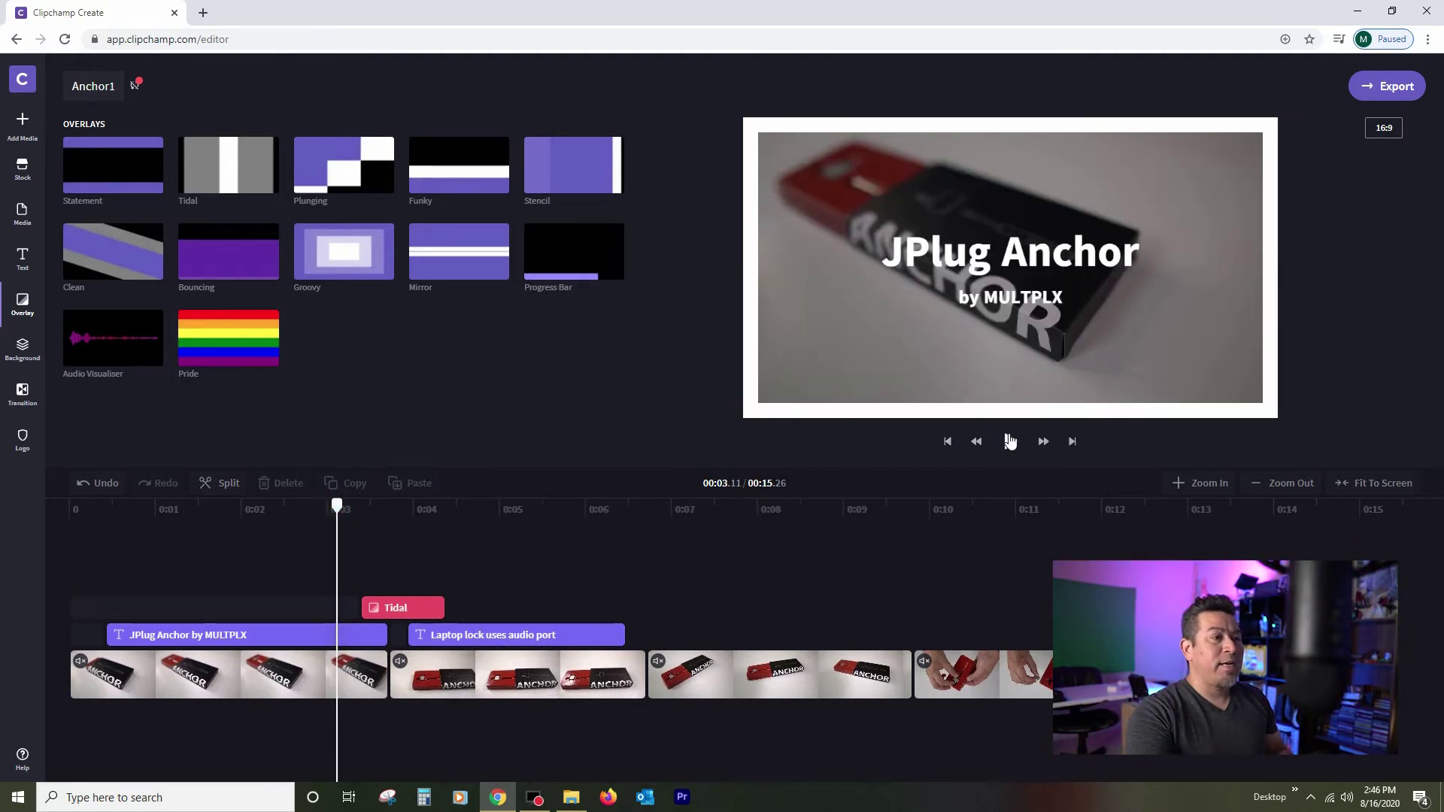
pyautogui.click(1009, 442)
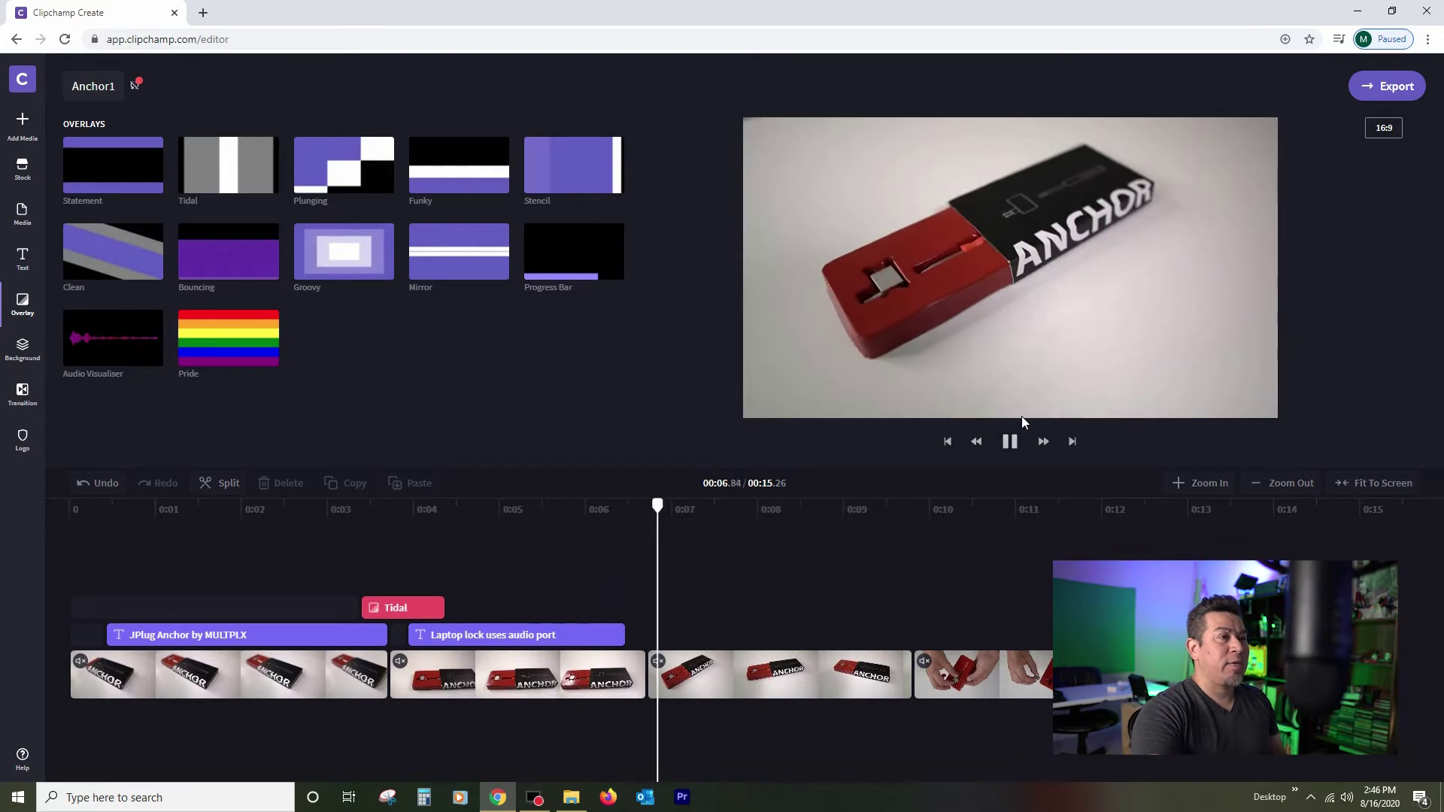
# Add the Clean overlay over the second cut at about 0:06–0:07
pyautogui.click(1009, 441)
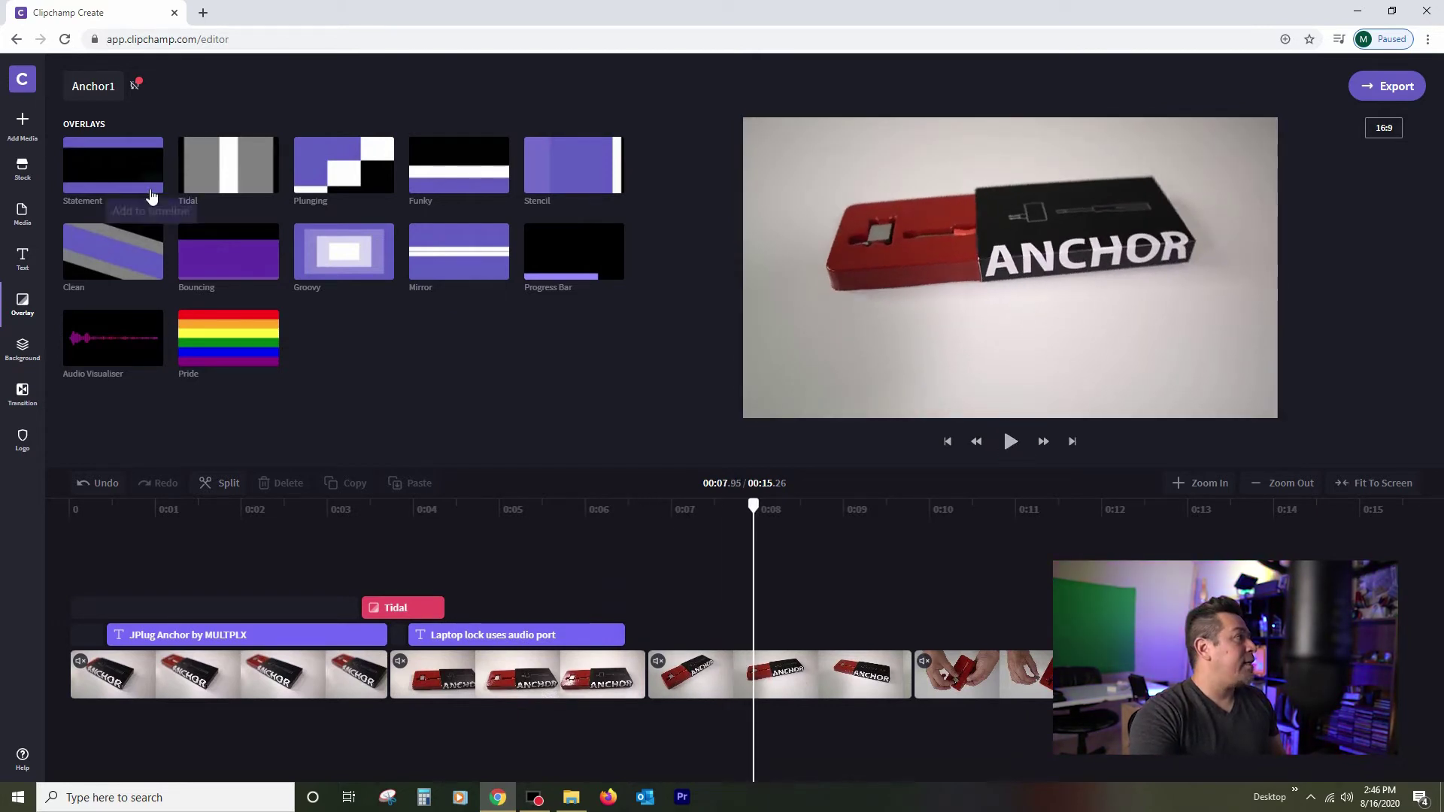
pyautogui.moveTo(115, 249); pyautogui.dragTo(651, 612)
pyautogui.click(651, 615)
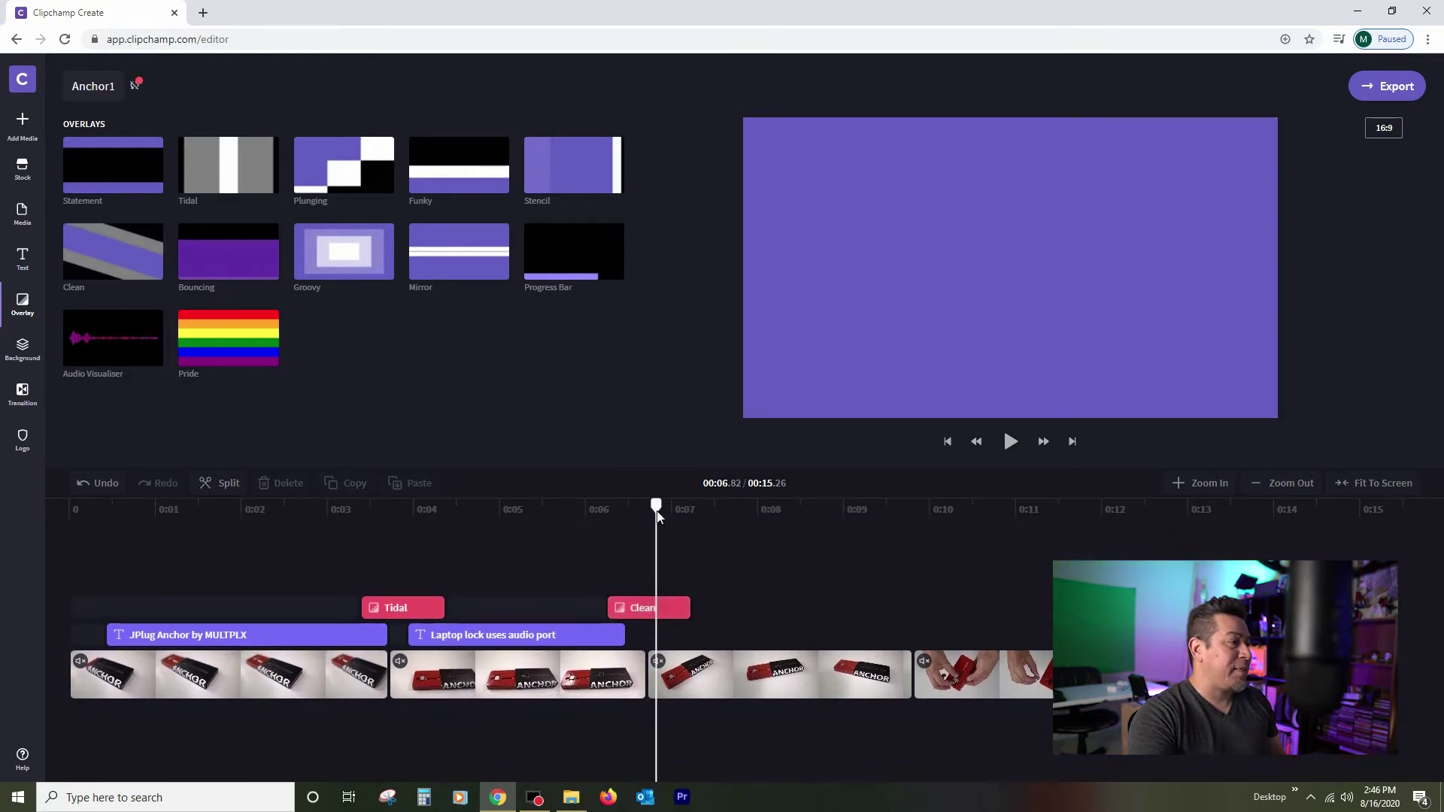
pyautogui.click(645, 525)
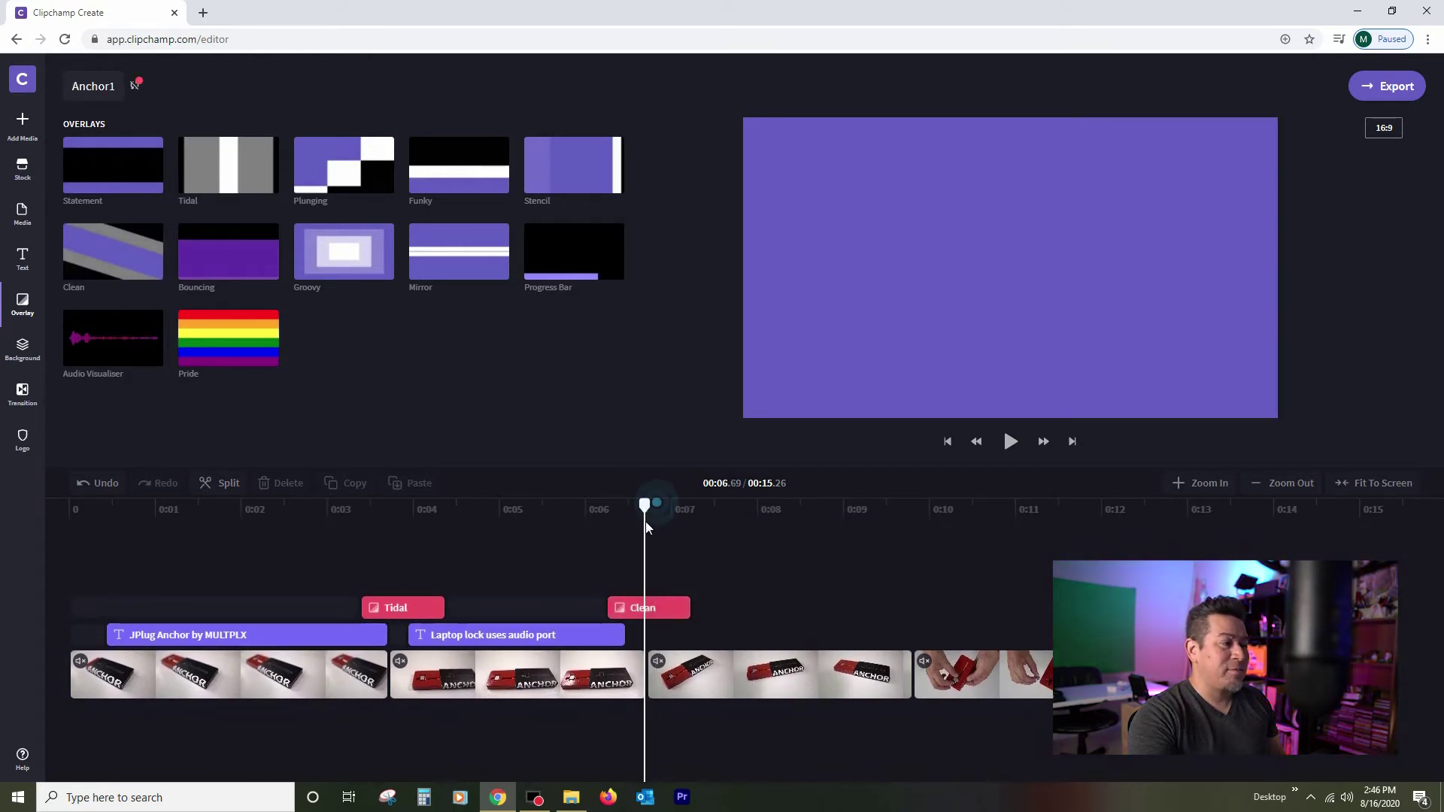
pyautogui.click(656, 611)
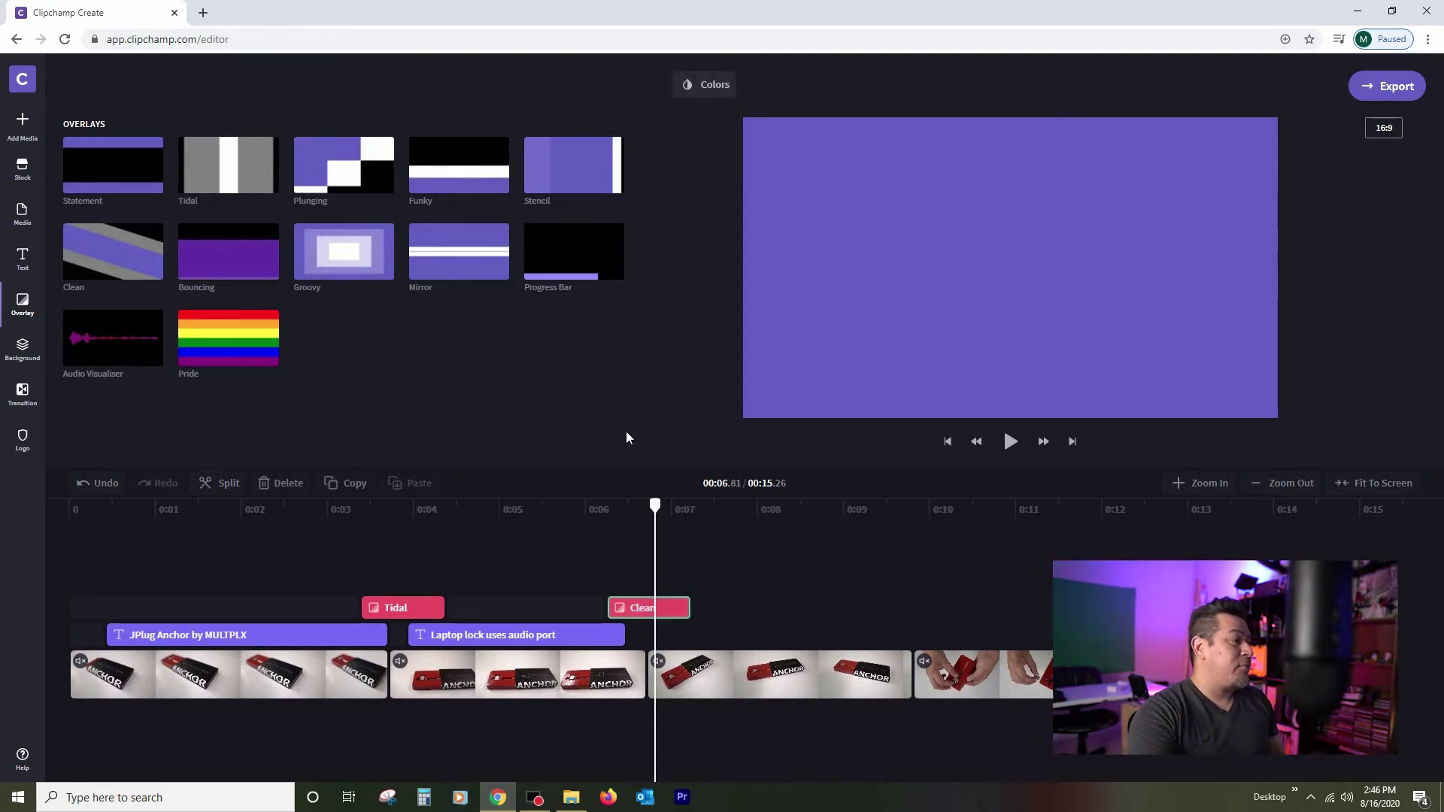
# Compare the Tidal and Clean overlays' colour settings and preview the Clean transition
pyautogui.click(406, 619)
pyautogui.click(707, 86)
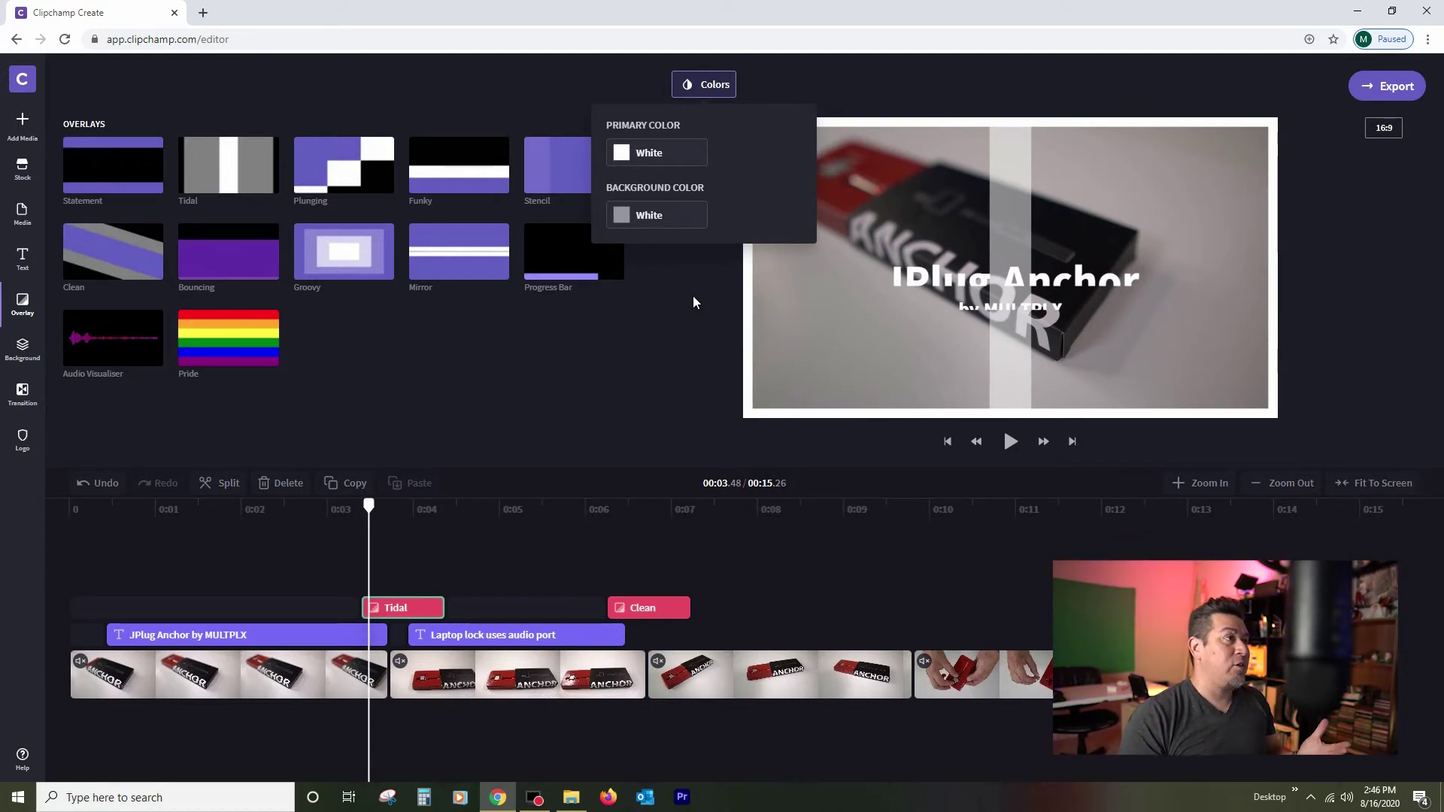
pyautogui.click(649, 611)
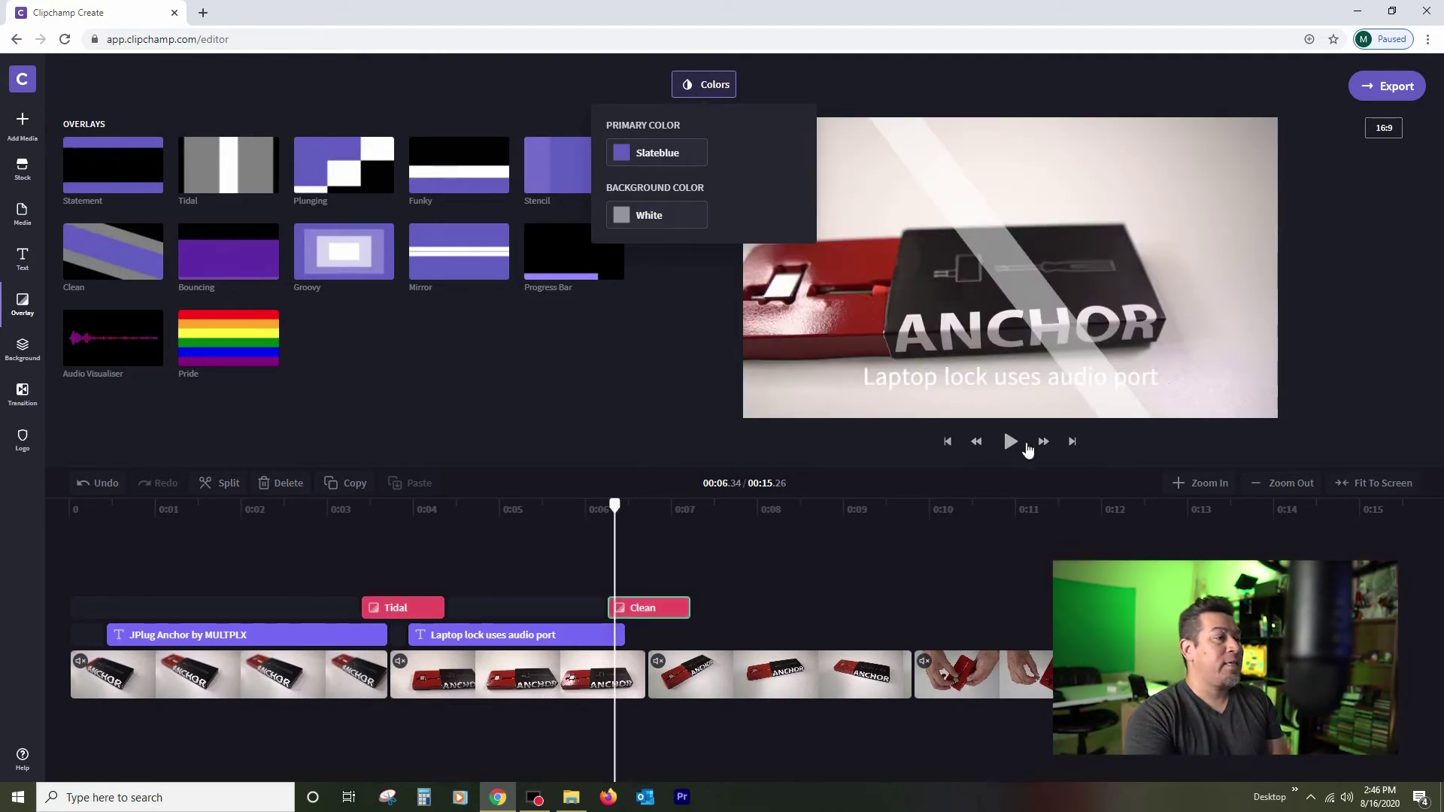
pyautogui.click(1009, 442)
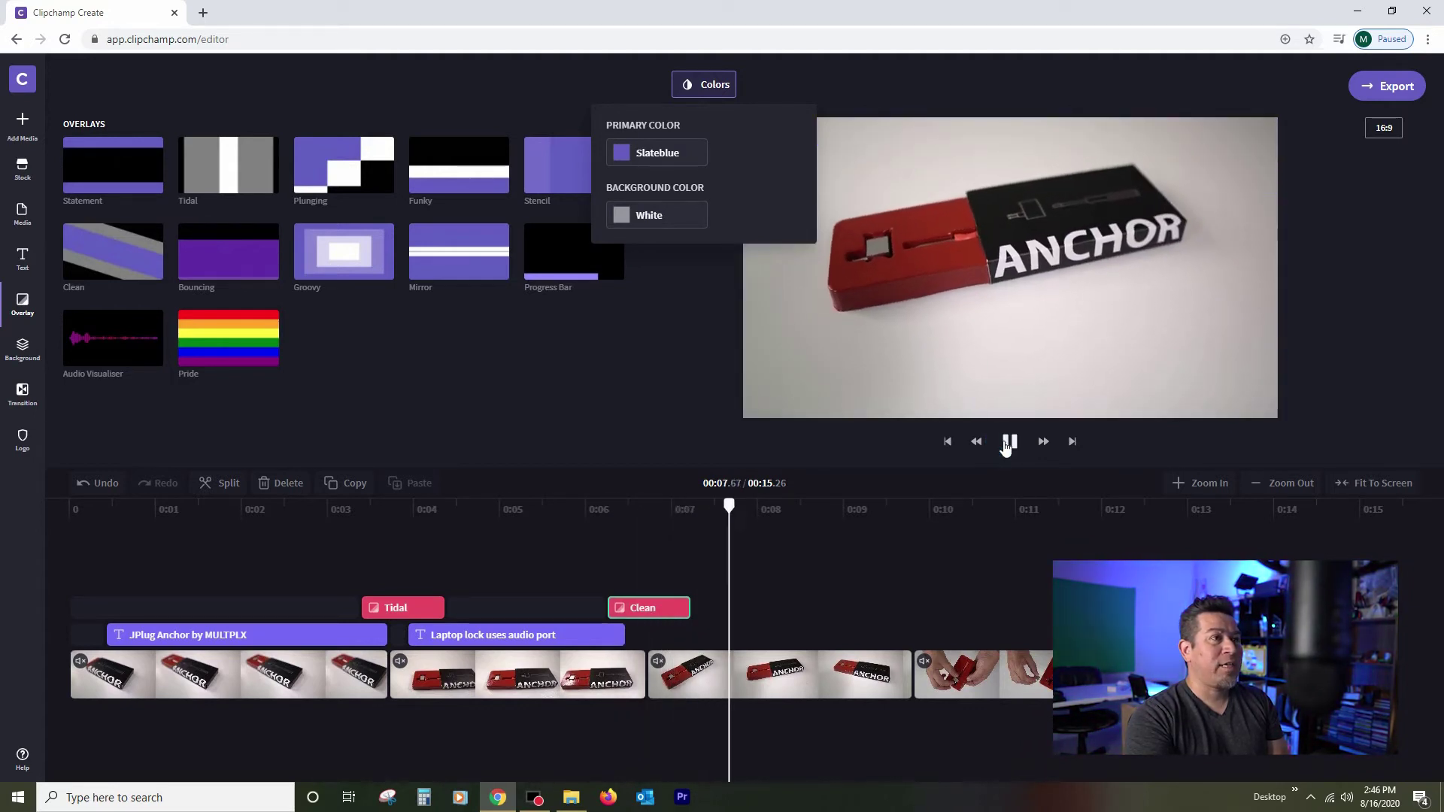
pyautogui.click(741, 505)
pyautogui.click(651, 514)
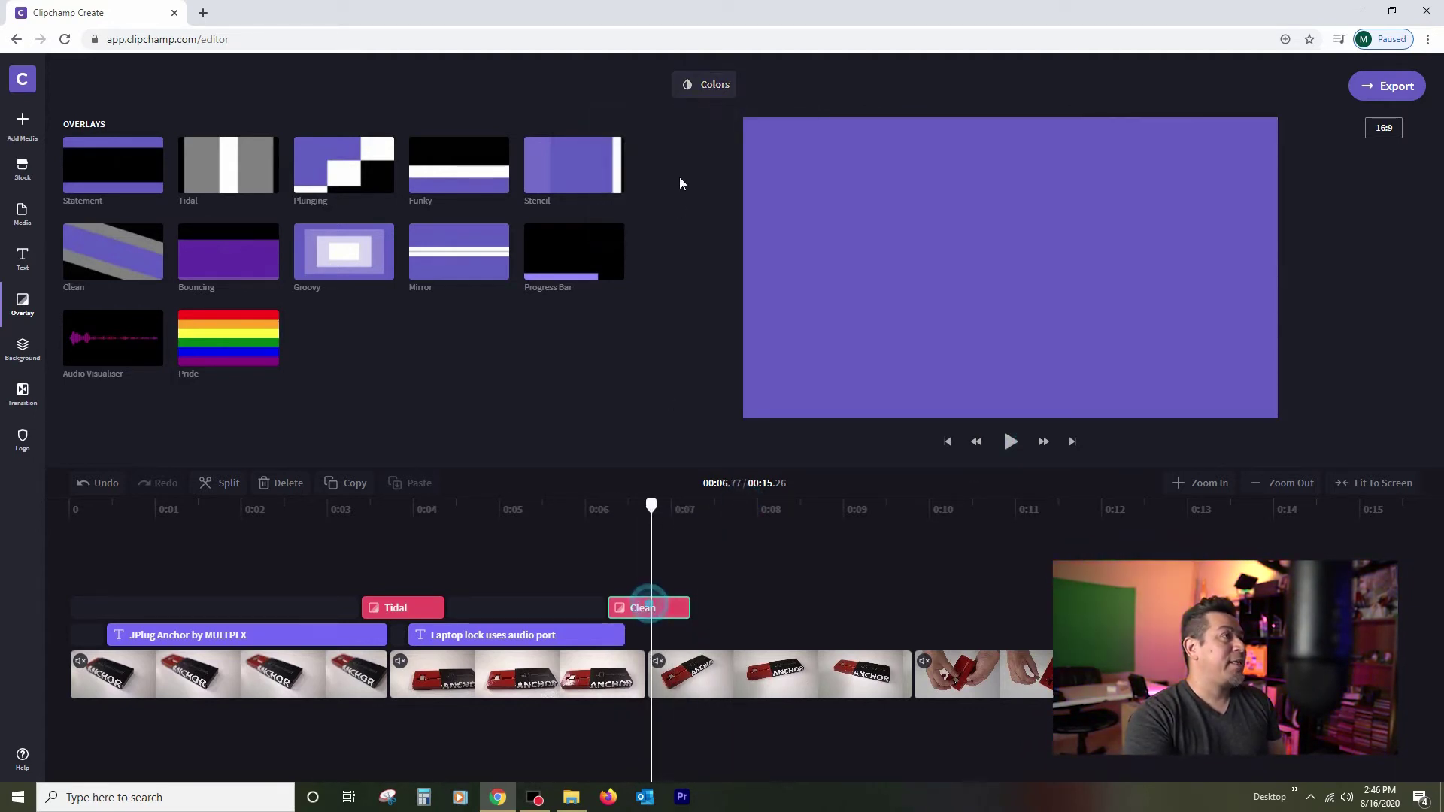
# Switch the Clean overlay's primary colour from Slateblue to Gray, then rewind to the opening title
pyautogui.click(693, 89)
pyautogui.click(613, 157)
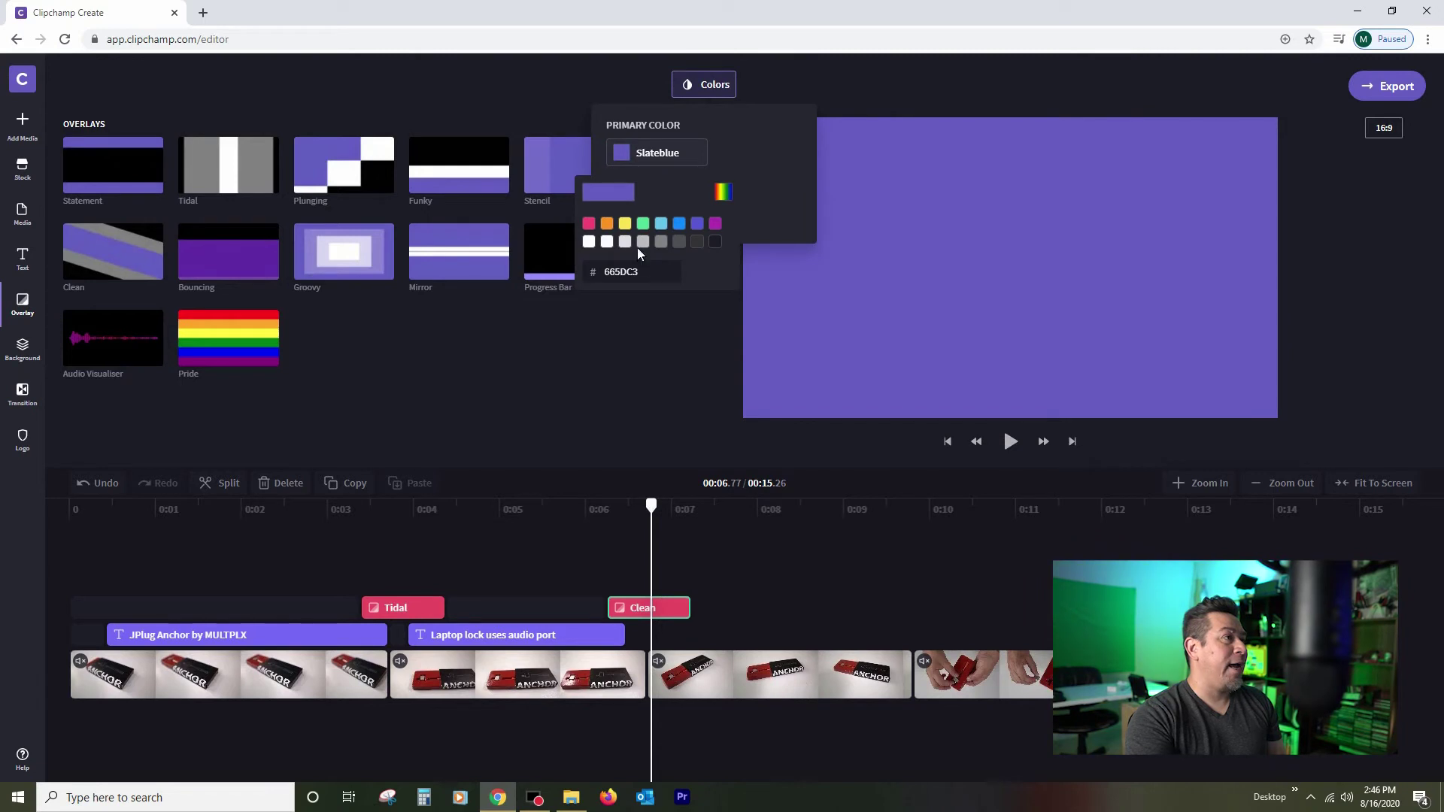
pyautogui.click(661, 242)
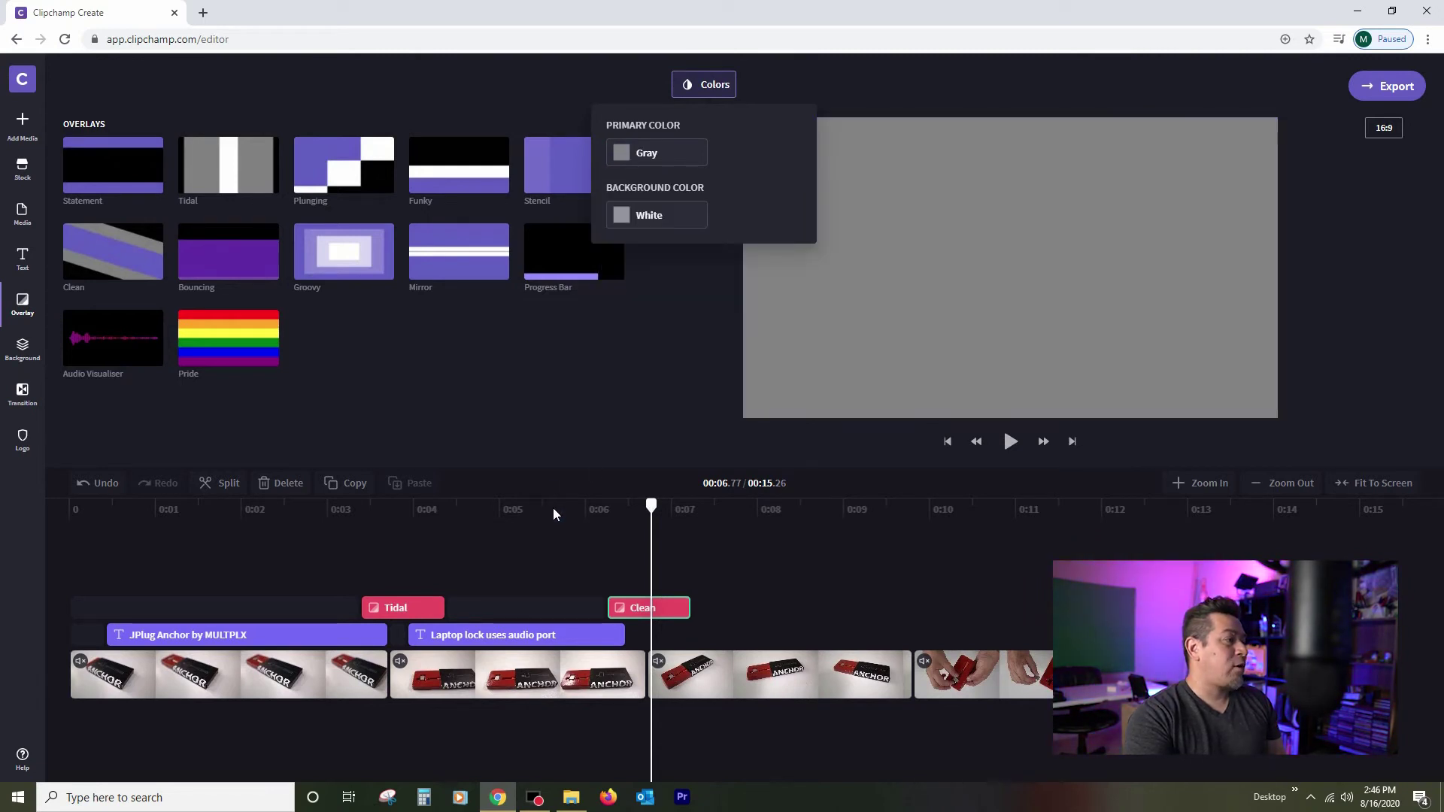
pyautogui.click(553, 508)
pyautogui.click(321, 507)
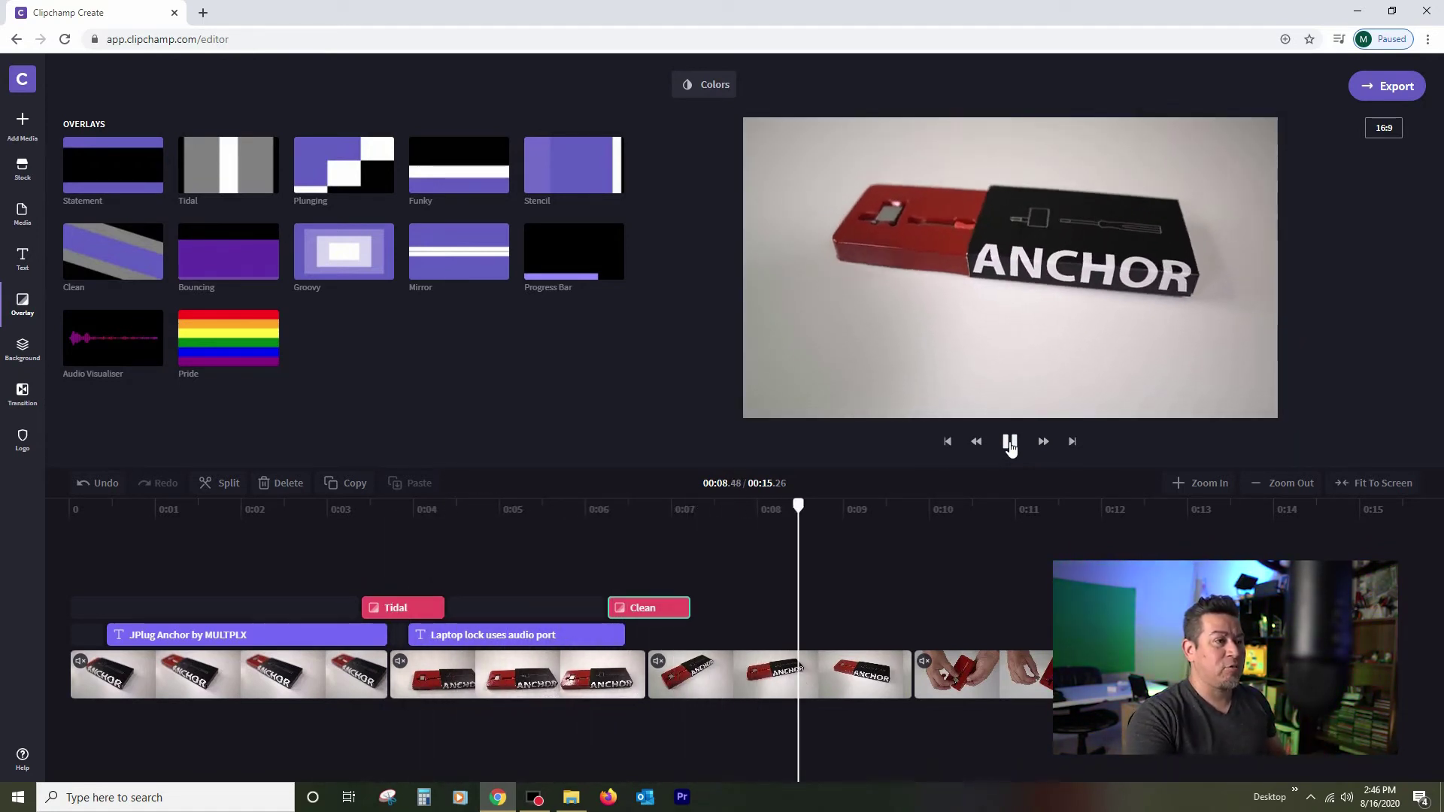
# Place the Statement overlay over the third cut near 0:09 and trim it to end just past the cut
pyautogui.click(1009, 442)
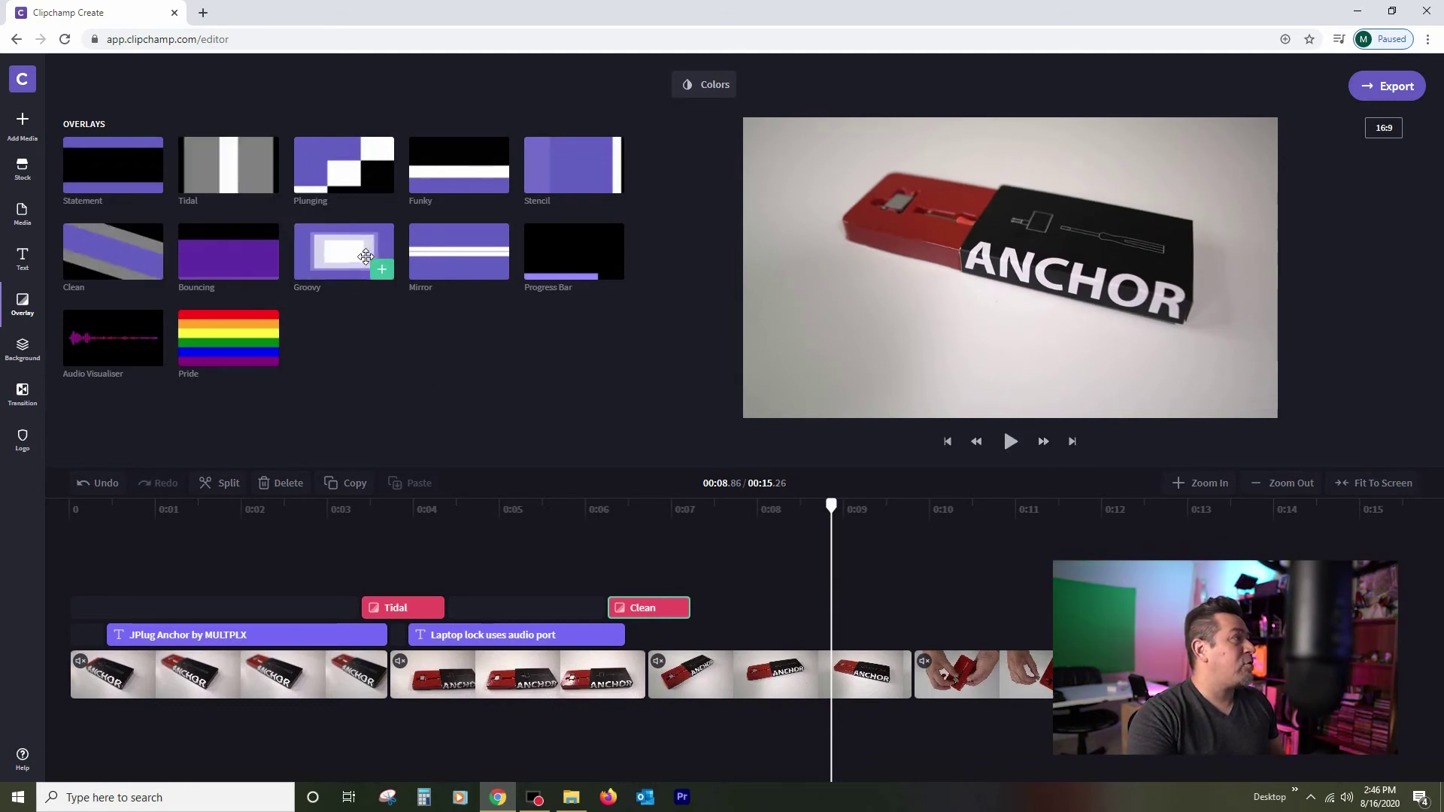
pyautogui.moveTo(345, 257); pyautogui.dragTo(359, 254)
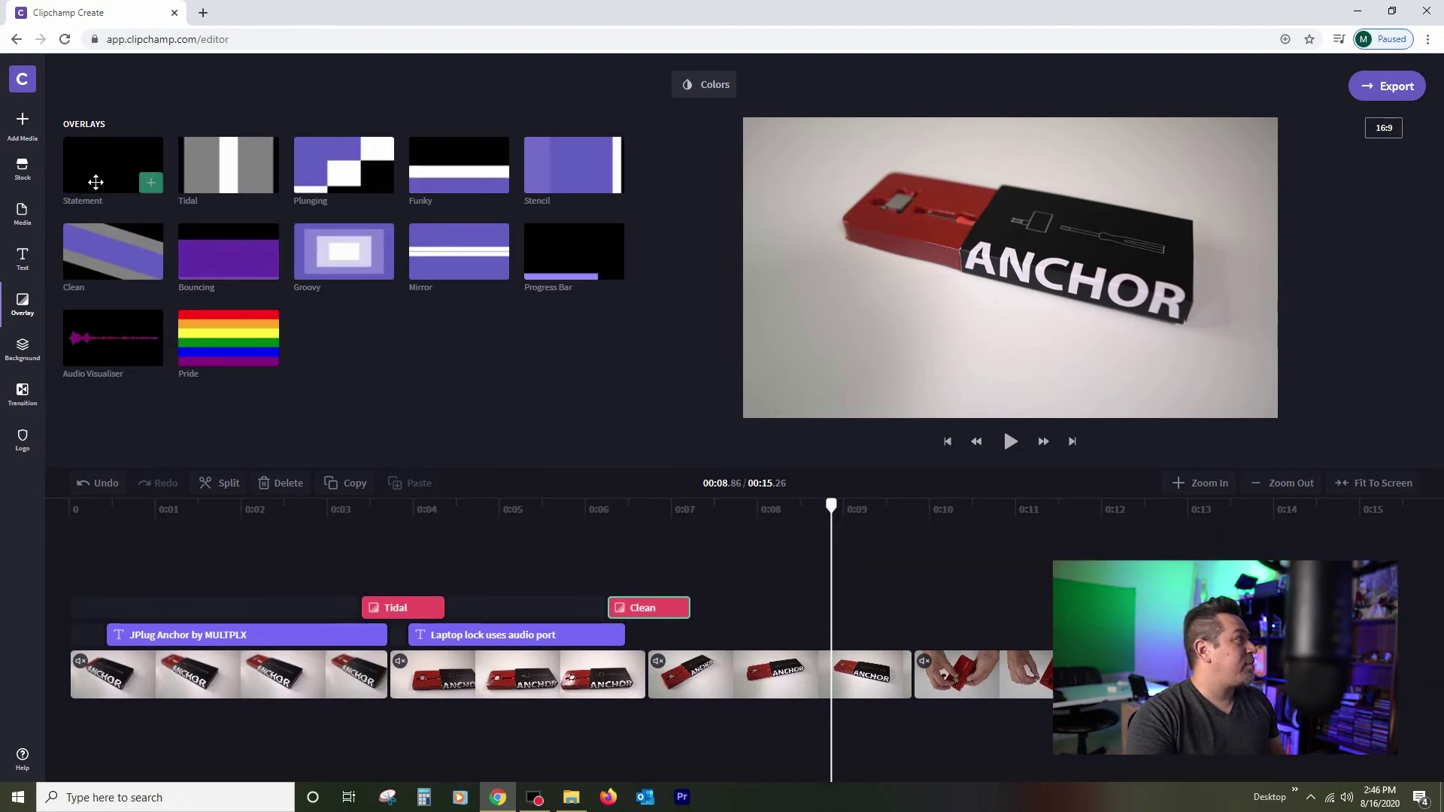
pyautogui.moveTo(98, 170); pyautogui.dragTo(899, 639)
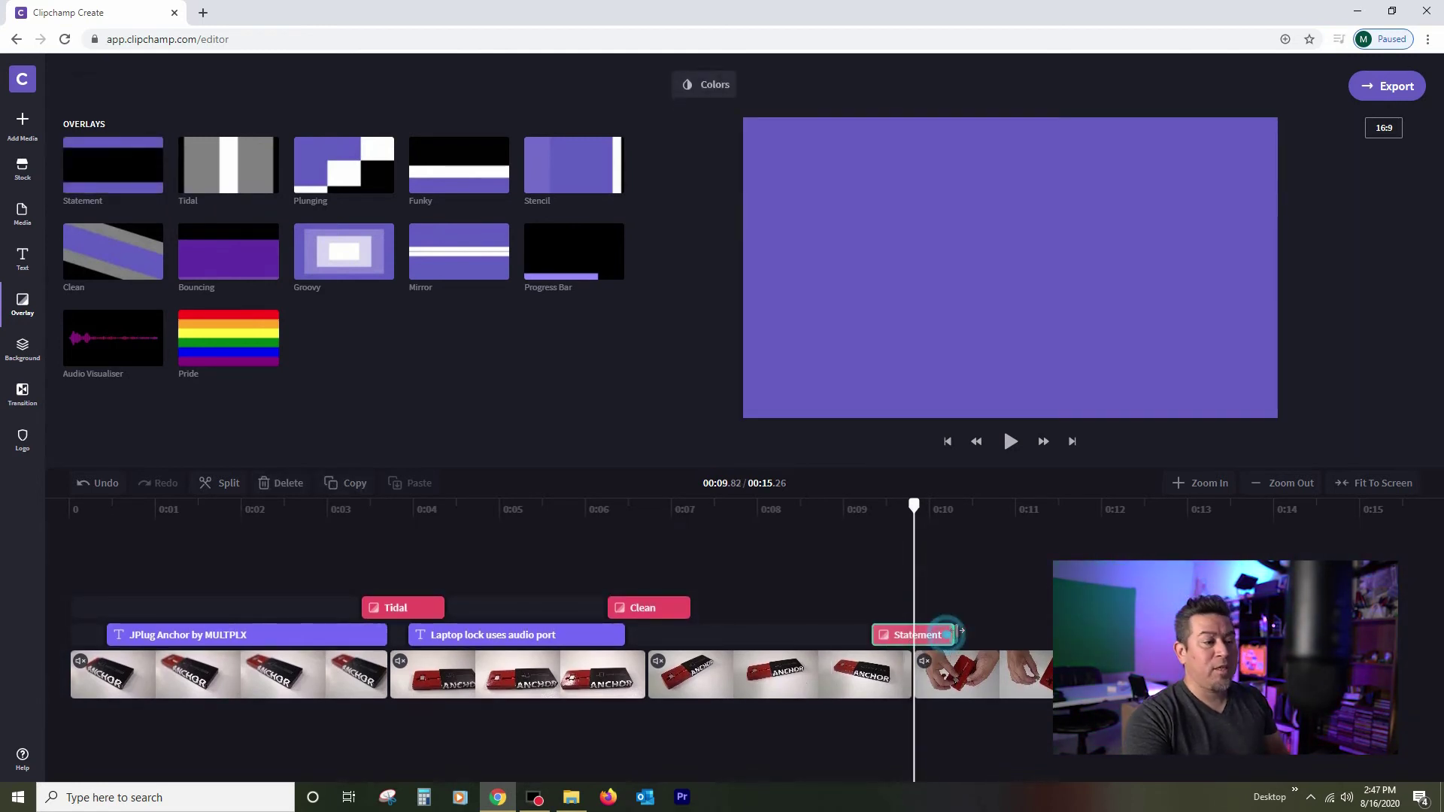
pyautogui.moveTo(955, 630); pyautogui.dragTo(1021, 635)
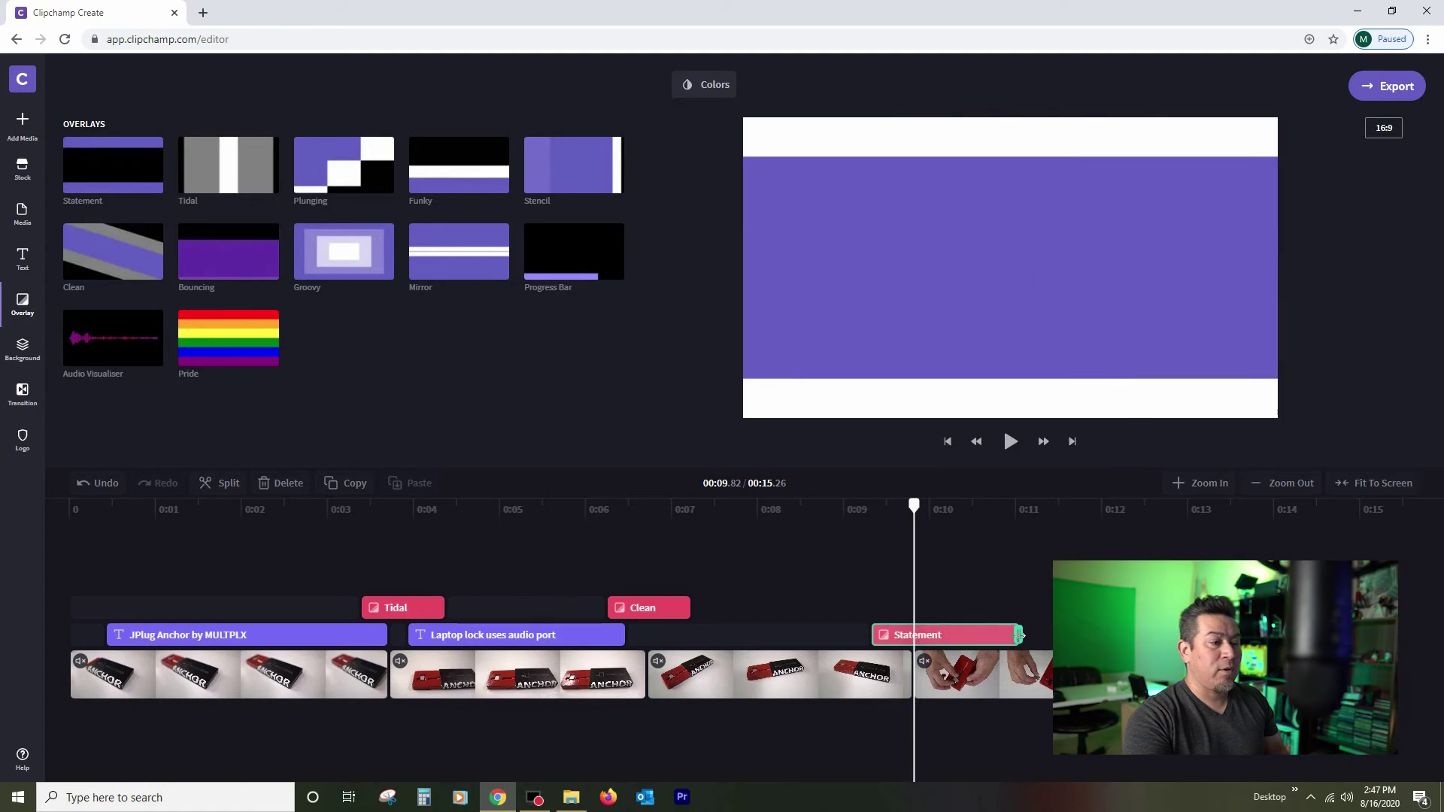
pyautogui.click(986, 511)
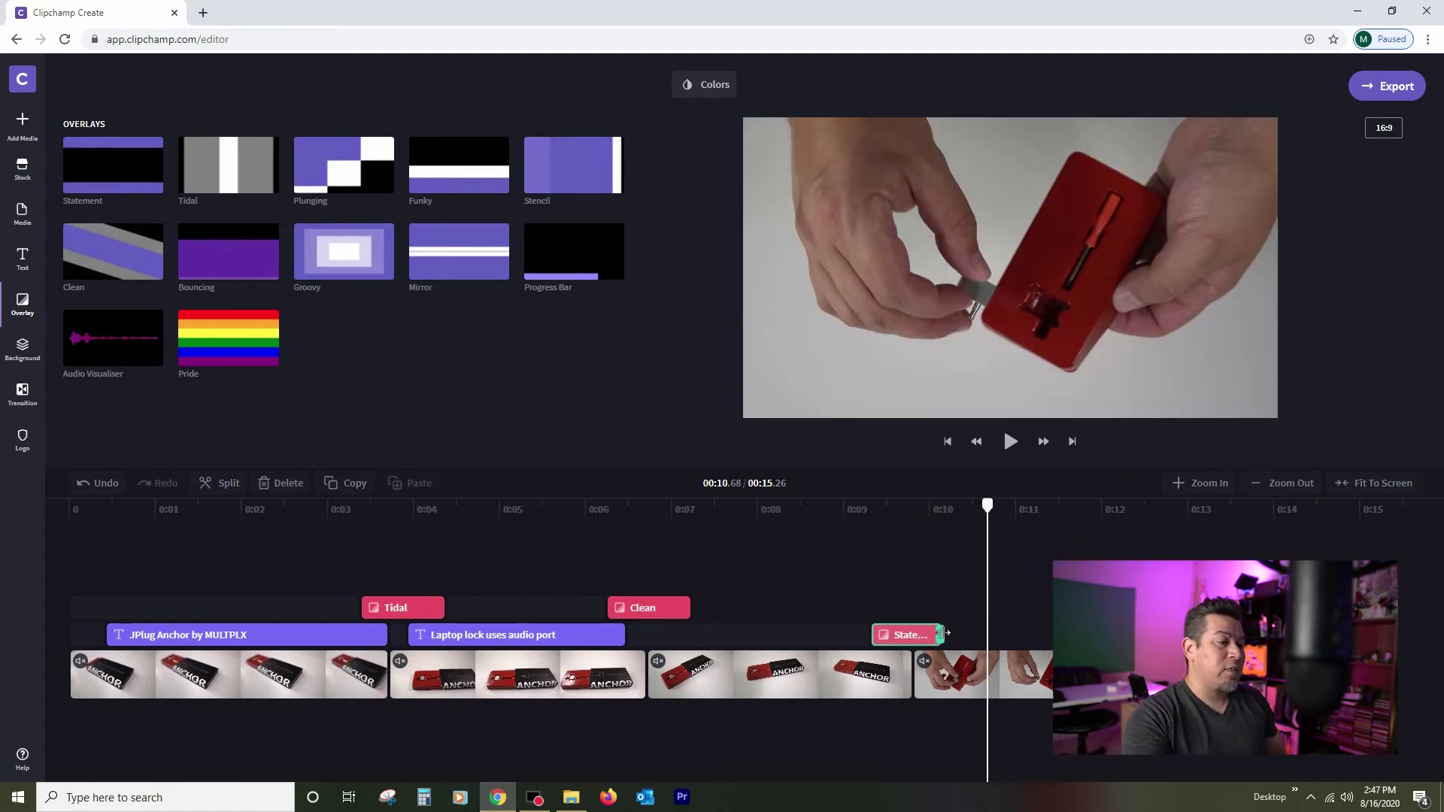
# Change the Statement overlay's primary colour from Slateblue to Gray, keeping the White background
pyautogui.click(920, 639)
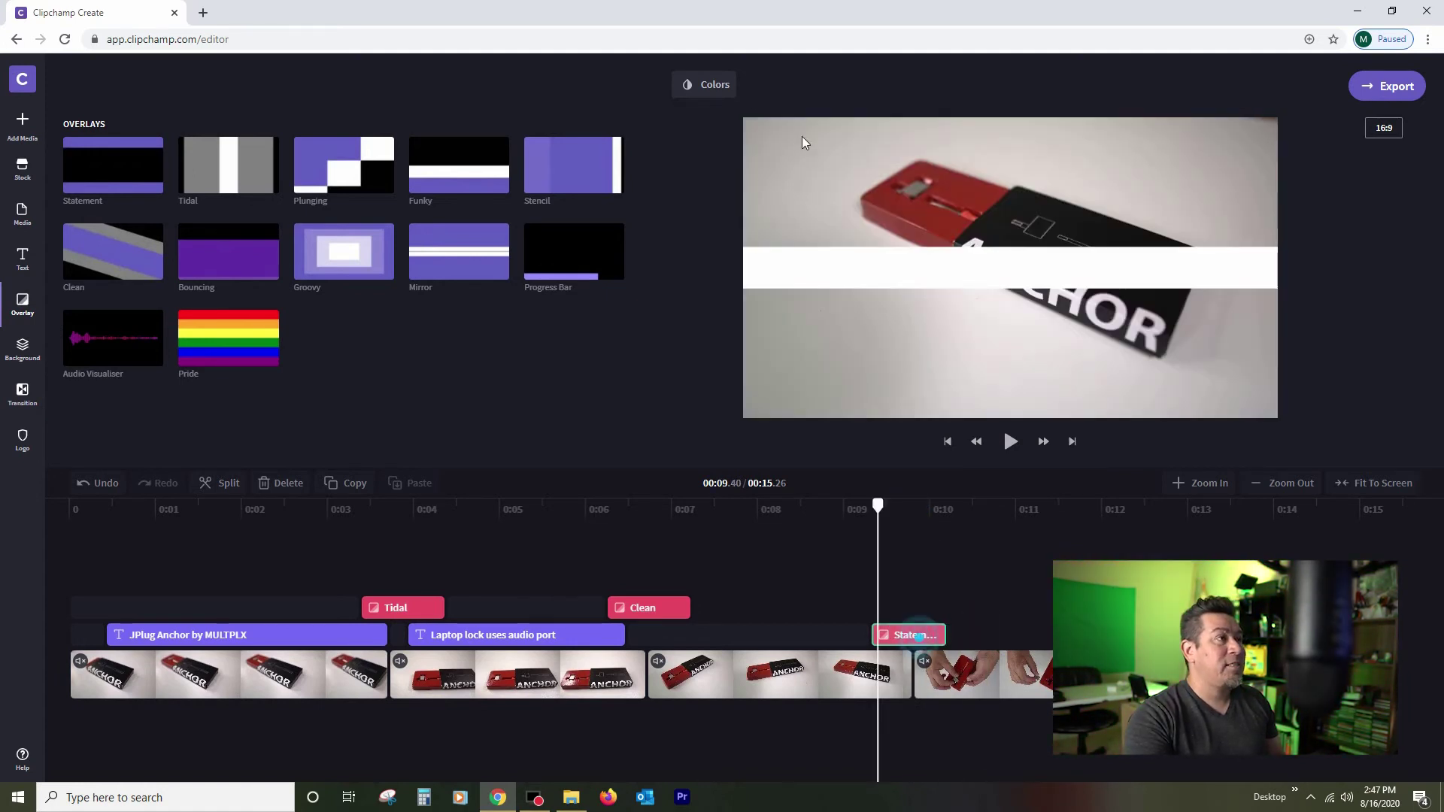
pyautogui.click(690, 87)
pyautogui.click(621, 156)
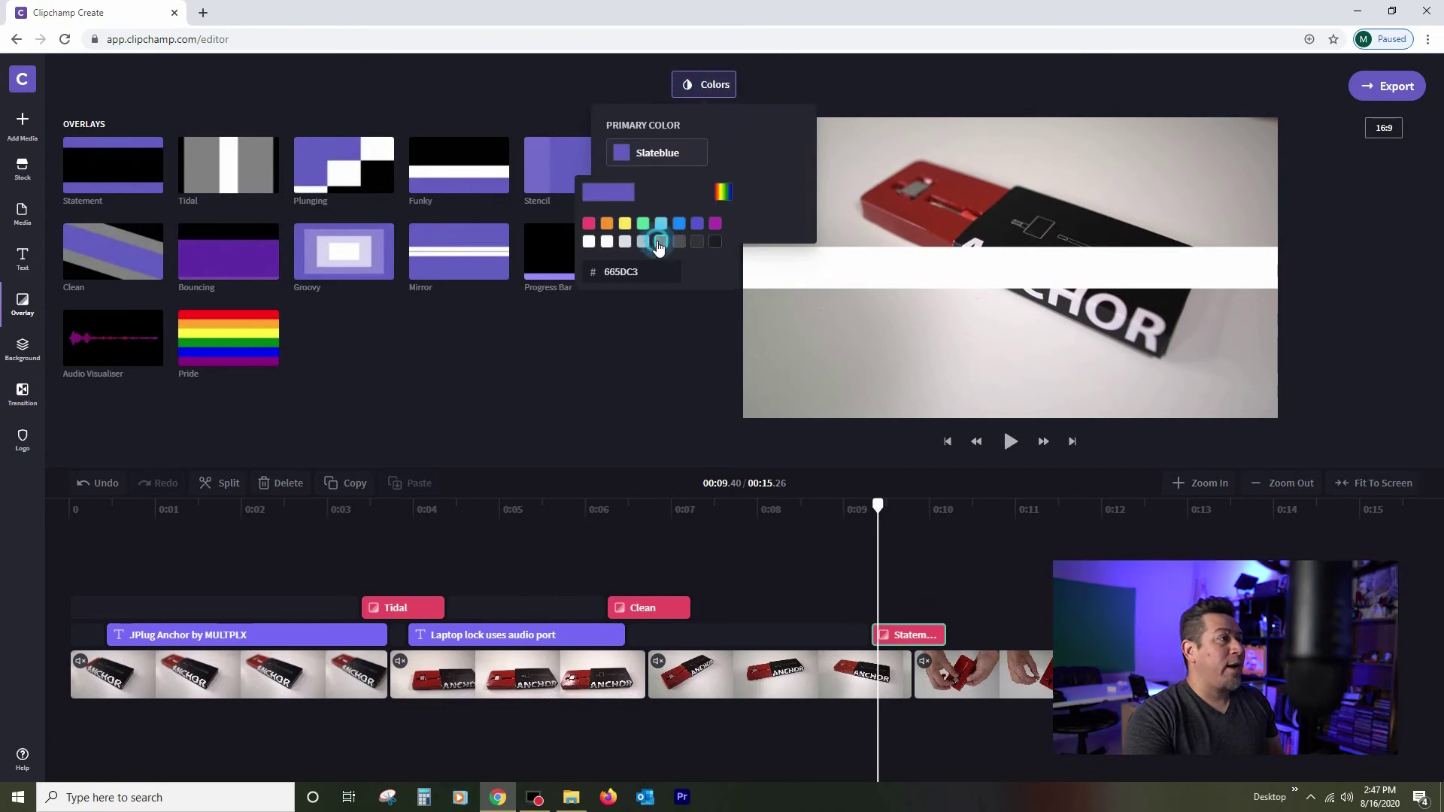
pyautogui.click(307, 508)
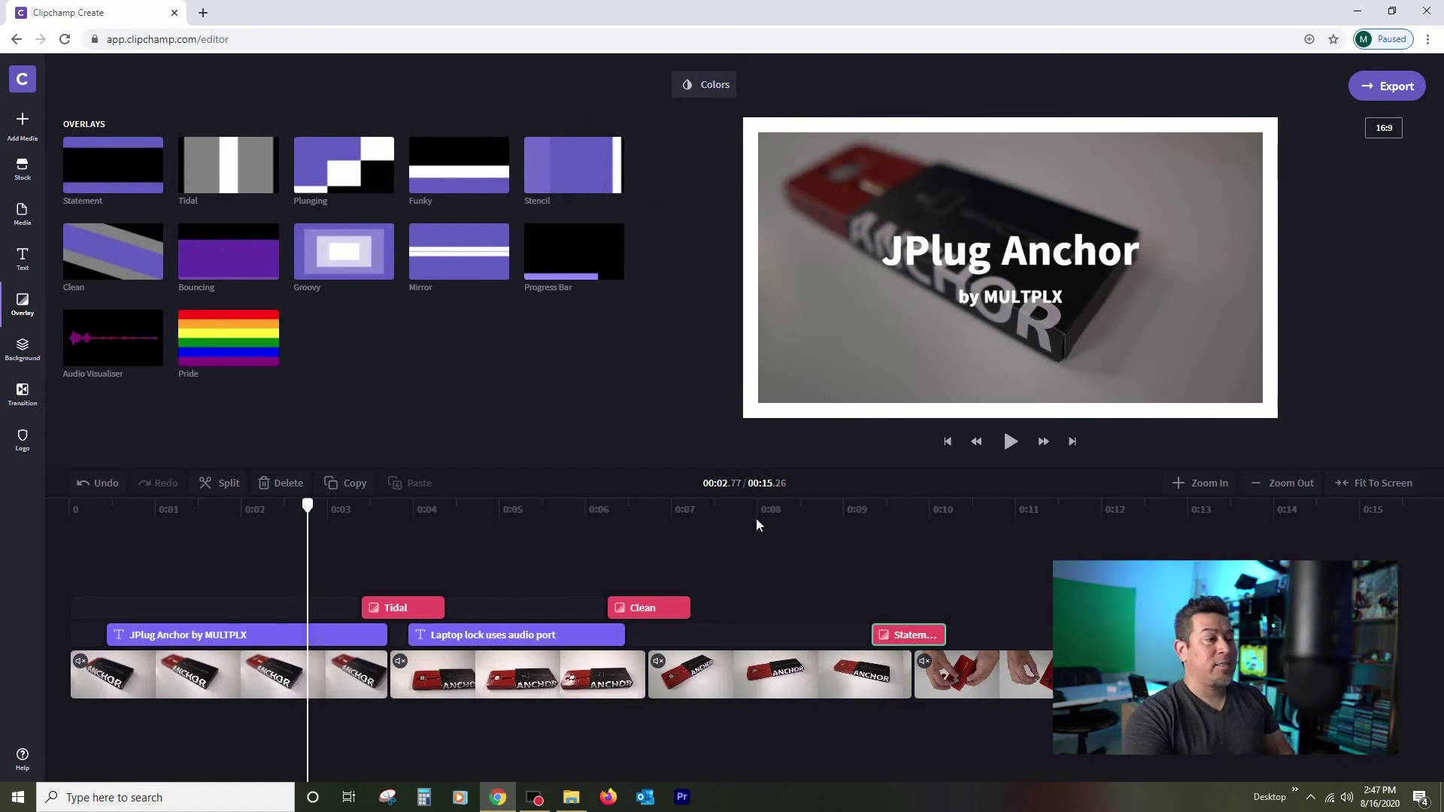